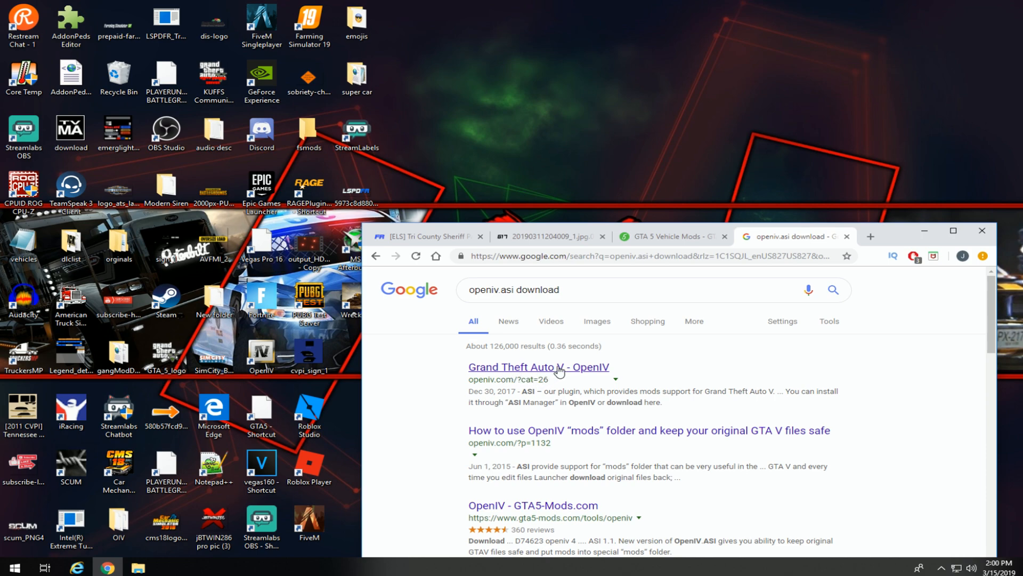
# Open the 'OpenIV - GTA5-Mods.com' result from the 'openiv.asi download' Google search.
pyautogui.scroll(-1, 559, 371)
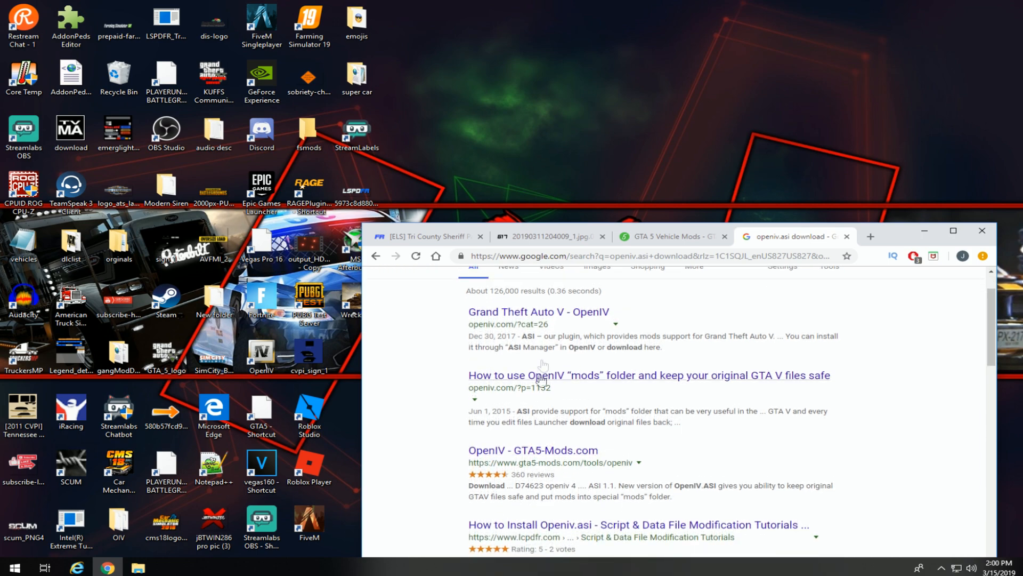
pyautogui.rightClick(543, 479)
pyautogui.click(506, 452)
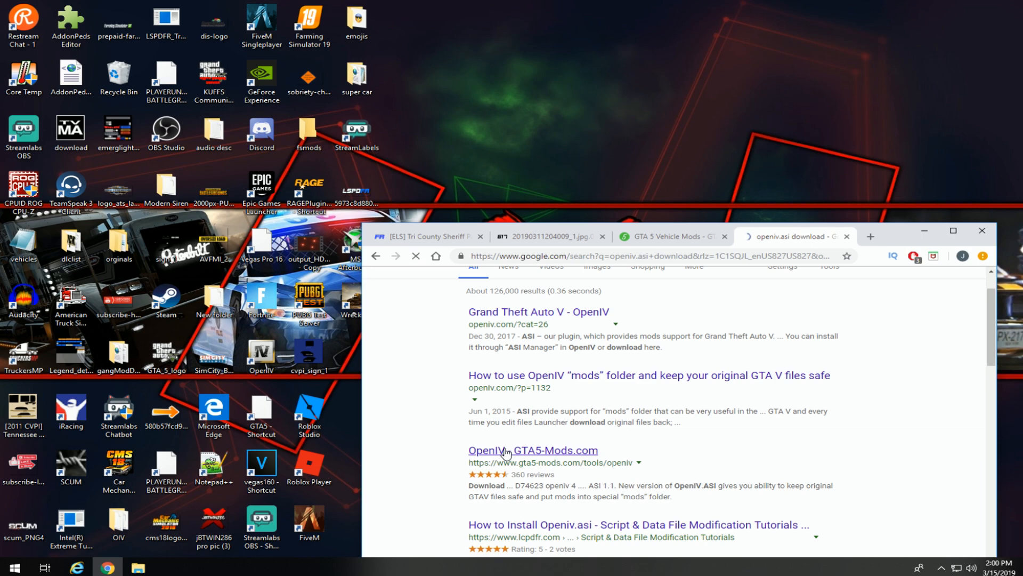
pyautogui.scroll(-3, 611, 397)
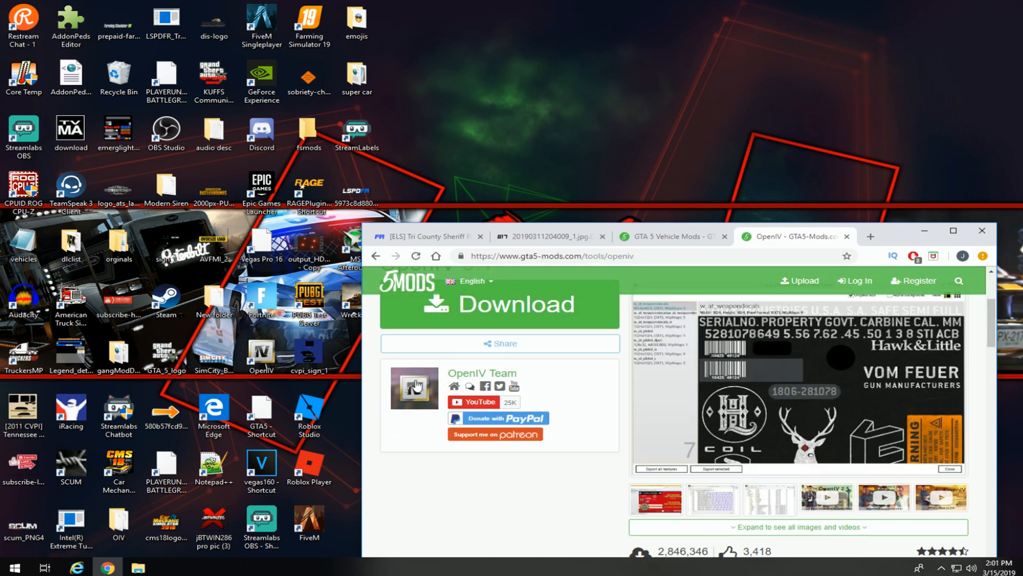
# Start downloading the OpenIV 3.1 installer ovisetup (1).exe, then close the OpenIV tab.
pyautogui.click(501, 312)
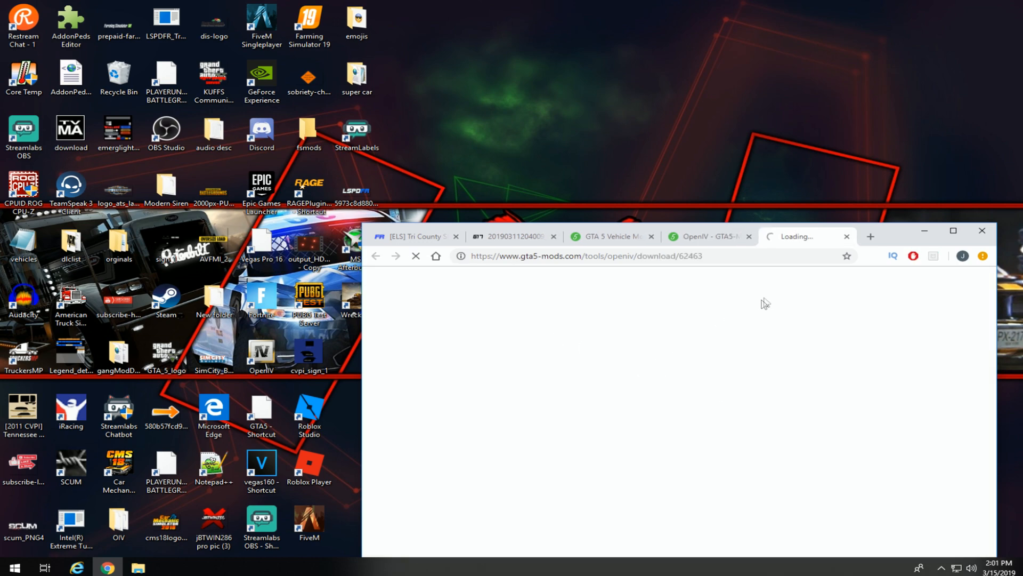
pyautogui.moveTo(896, 238); pyautogui.dragTo(887, 165)
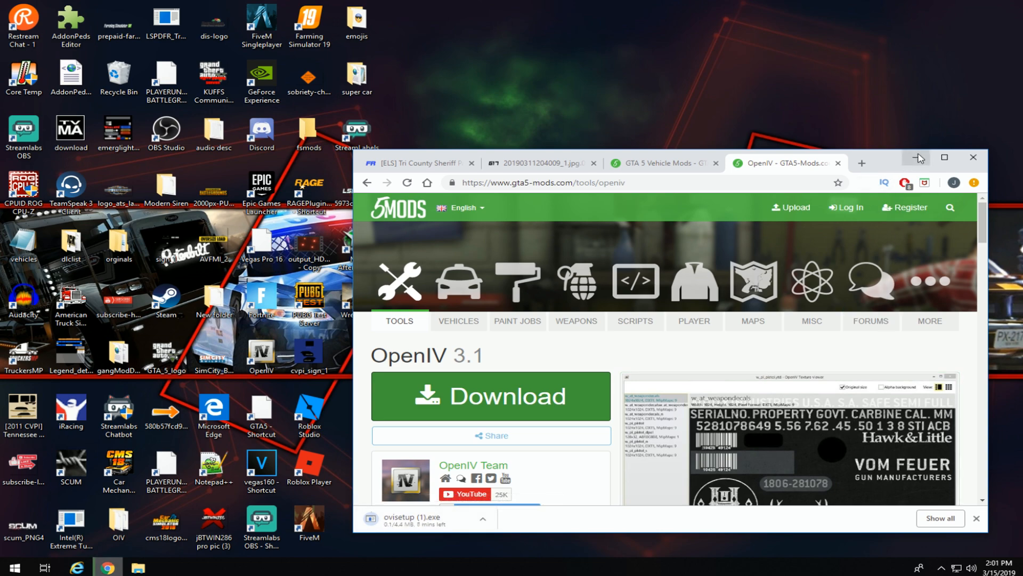
pyautogui.click(838, 164)
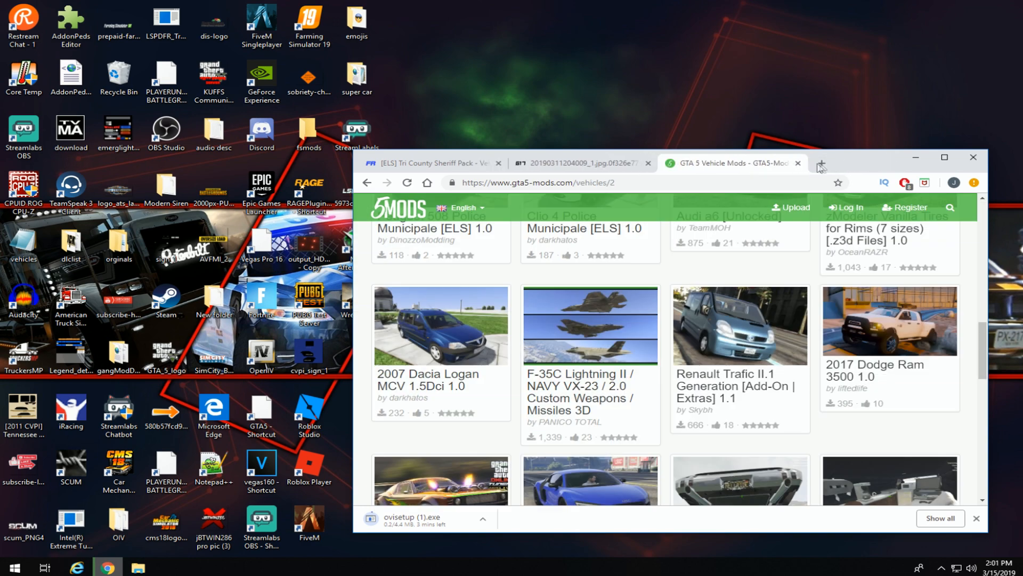
# Go to LCPDFR Downloads > GTA 5 Vehicle Models and cancel the OpenIV installer download.
pyautogui.click(798, 163)
pyautogui.click(453, 166)
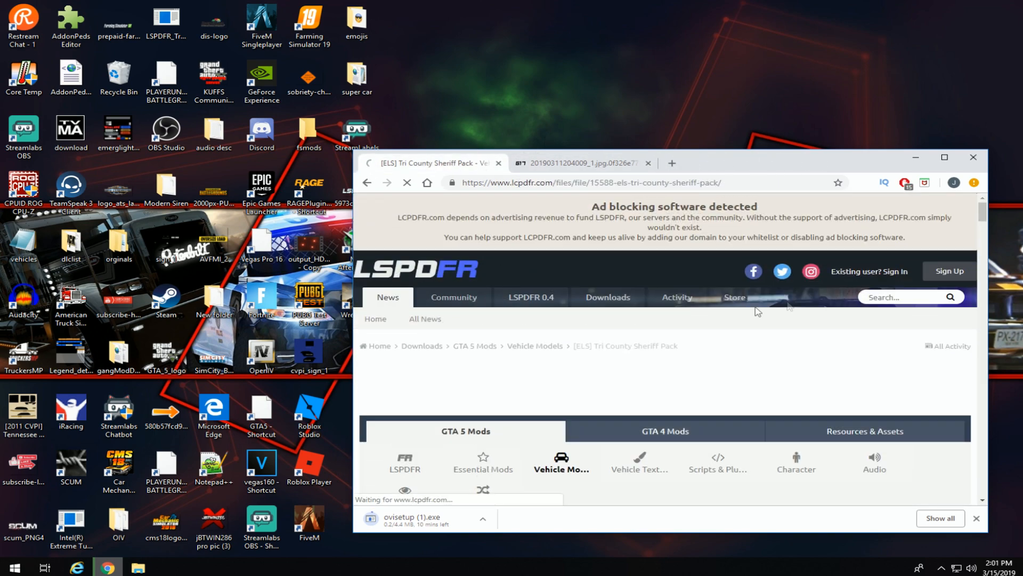
pyautogui.click(420, 272)
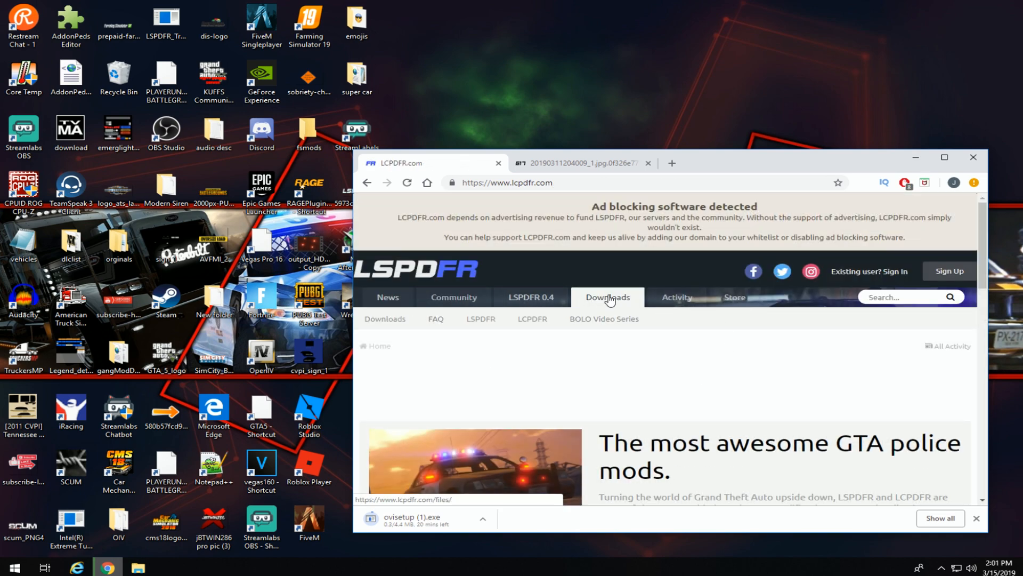
pyautogui.click(392, 323)
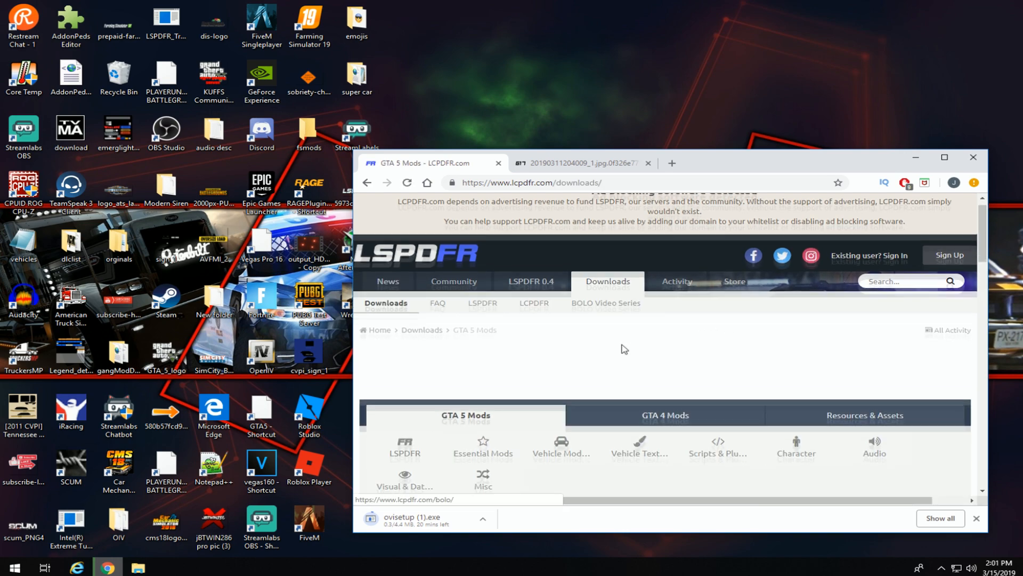
pyautogui.scroll(-2, 564, 346)
pyautogui.click(562, 347)
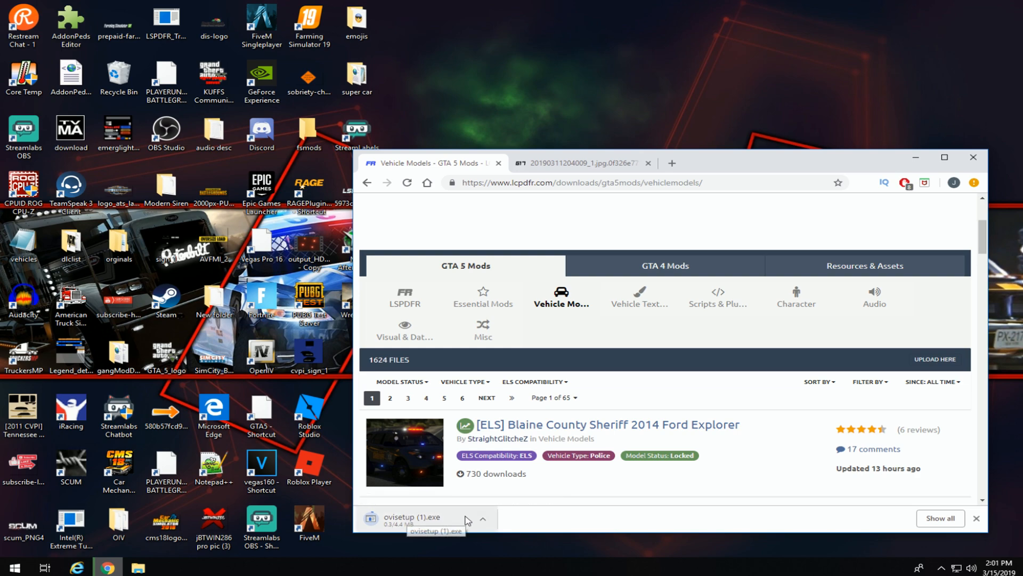
pyautogui.click(482, 518)
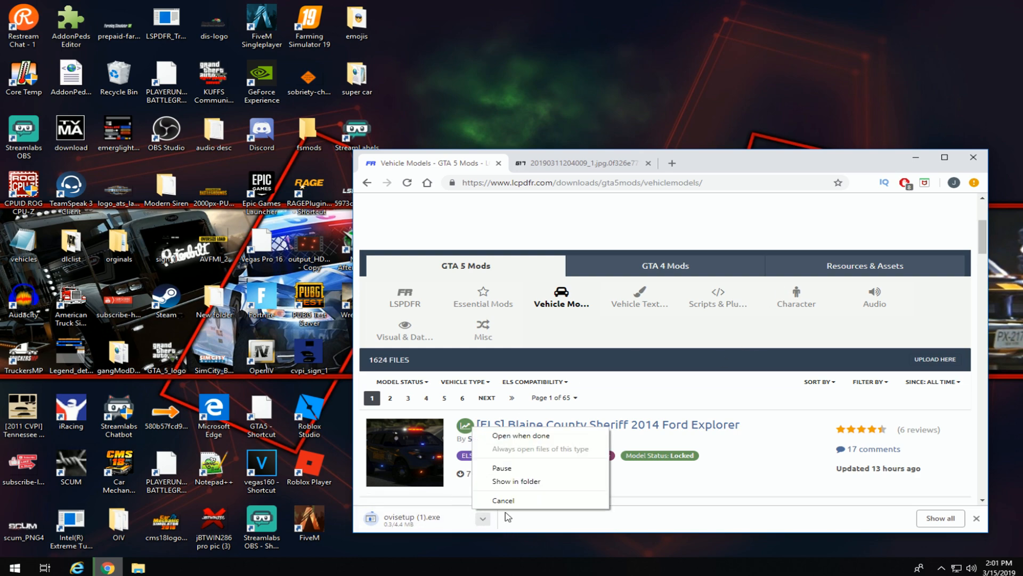
pyautogui.click(503, 500)
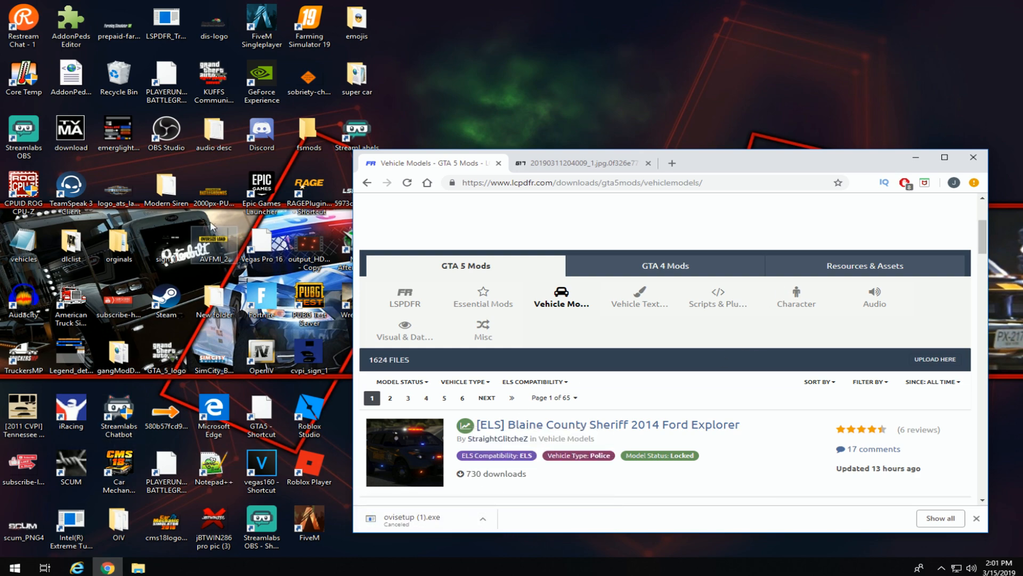
# Launch OpenIV with Grand Theft Auto V > Windows selected as the game.
pyautogui.moveTo(722, 167); pyautogui.dragTo(770, 154)
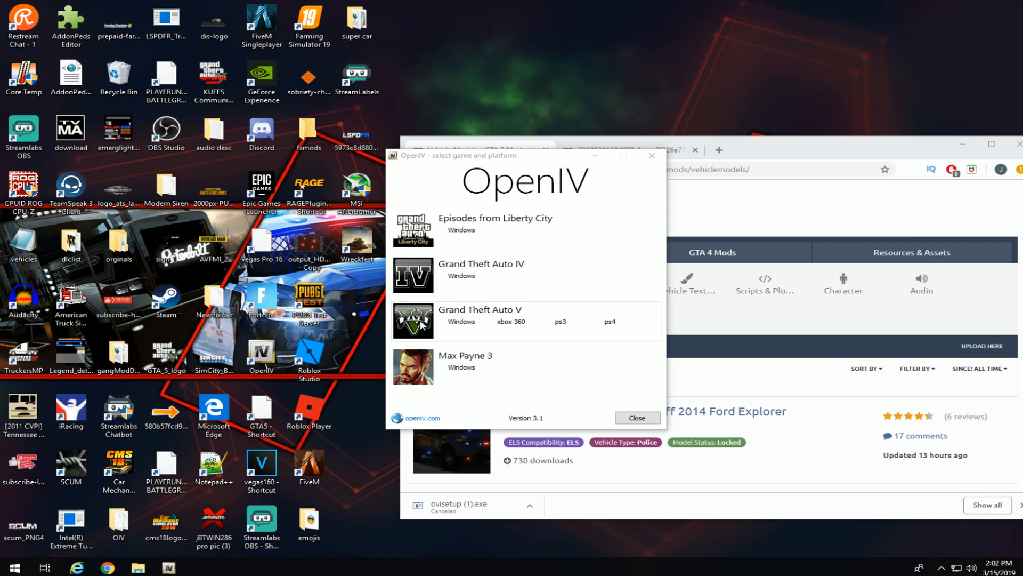
pyautogui.click(460, 322)
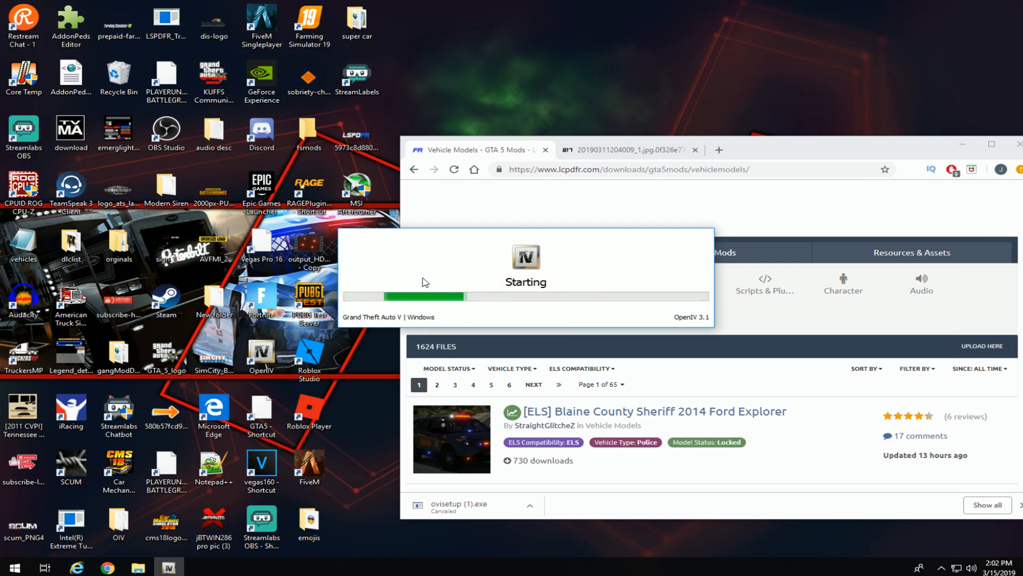
# Browse to C:\Program Files\Rockstar Games to view the Grand Theft Auto V and Grand Theft Auto V-04 folders.
pyautogui.click(138, 567)
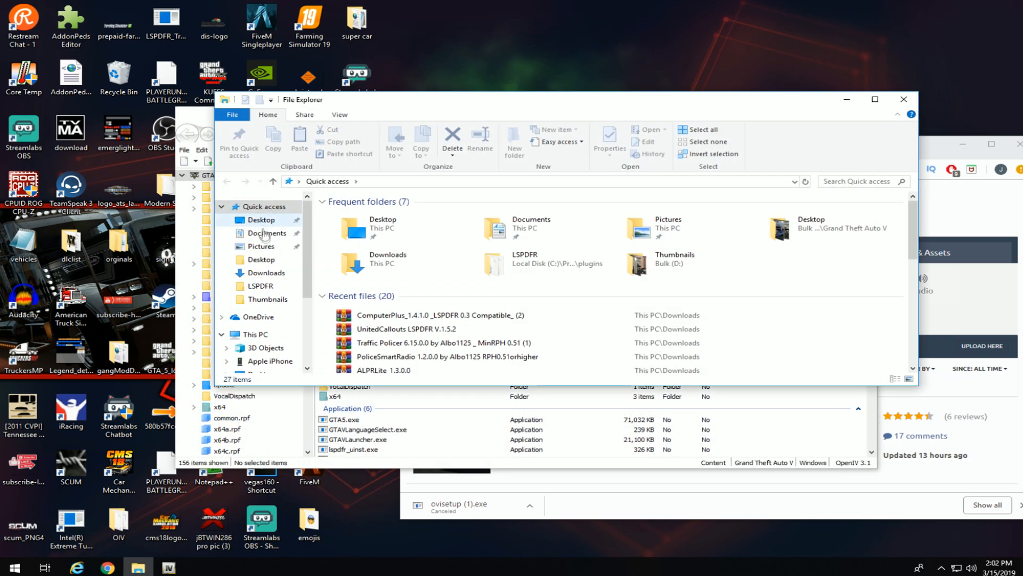
pyautogui.scroll(-1, 264, 343)
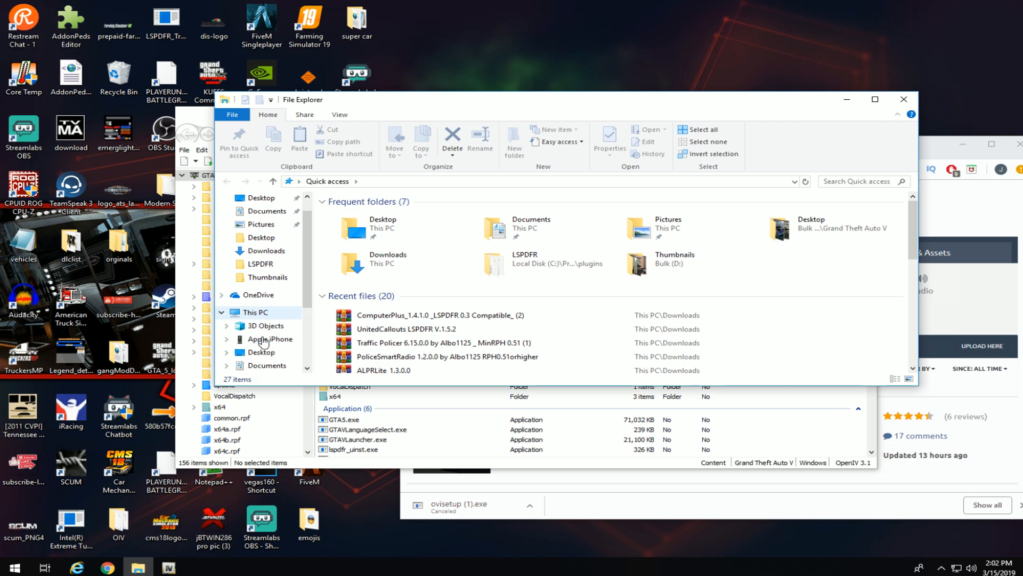
pyautogui.scroll(-1, 264, 320)
pyautogui.click(257, 299)
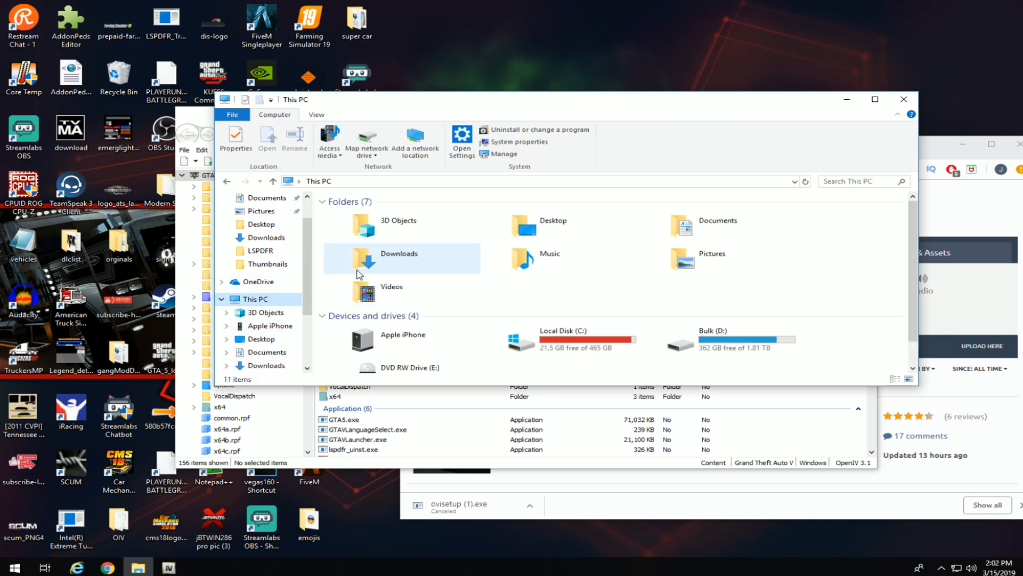
pyautogui.doubleClick(551, 343)
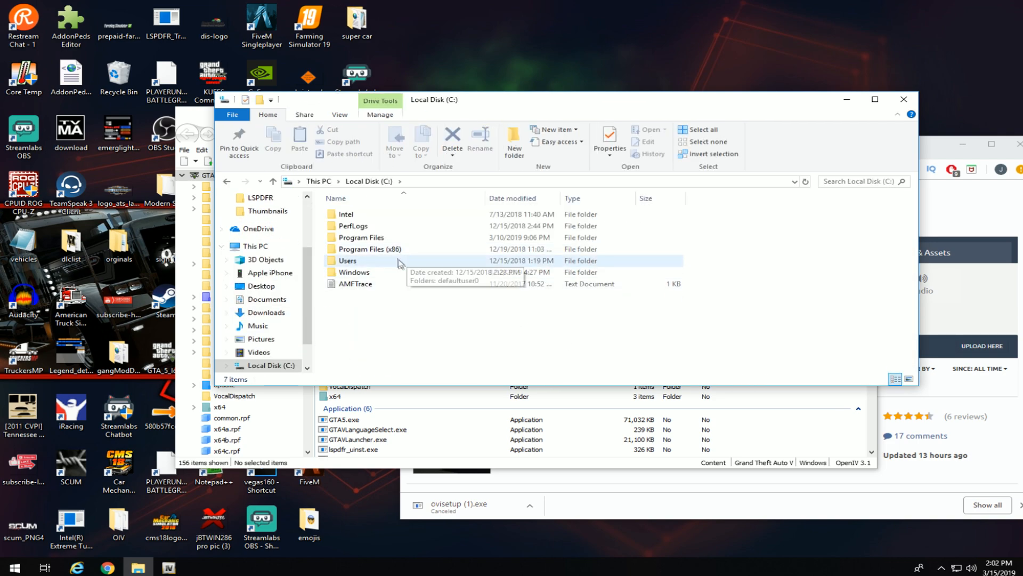
pyautogui.doubleClick(362, 237)
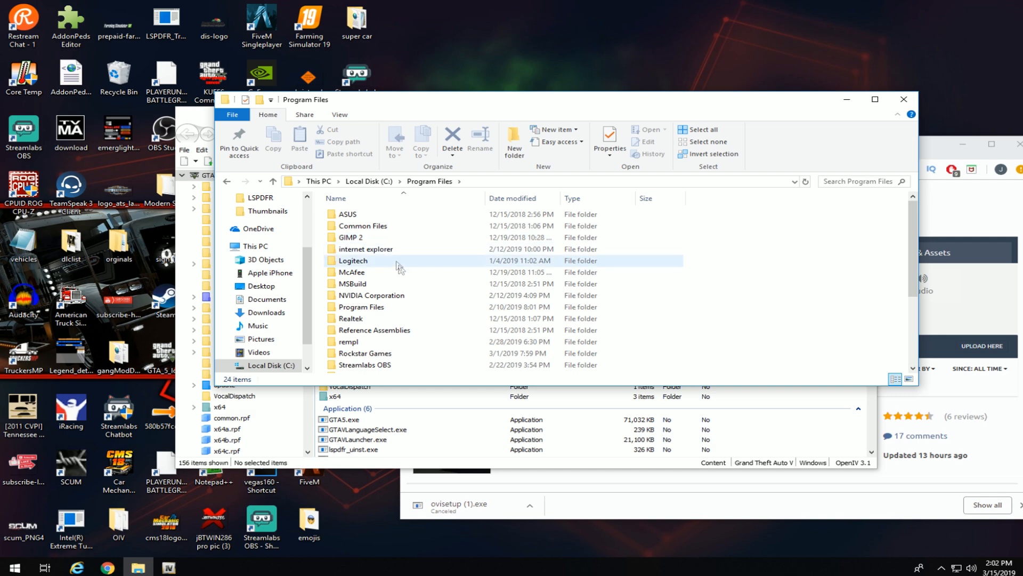
pyautogui.doubleClick(395, 354)
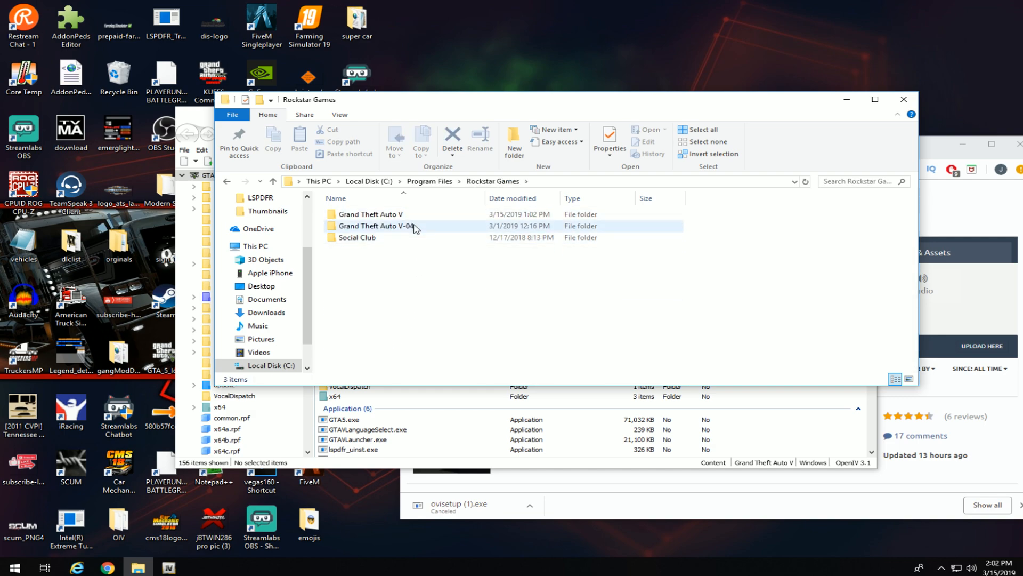
pyautogui.moveTo(412, 219)
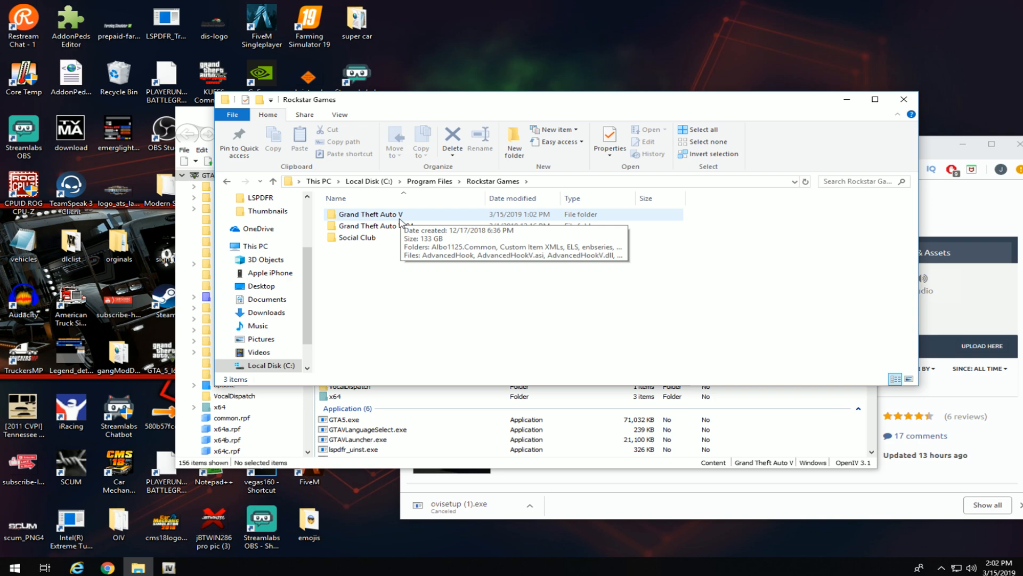
pyautogui.moveTo(367, 230)
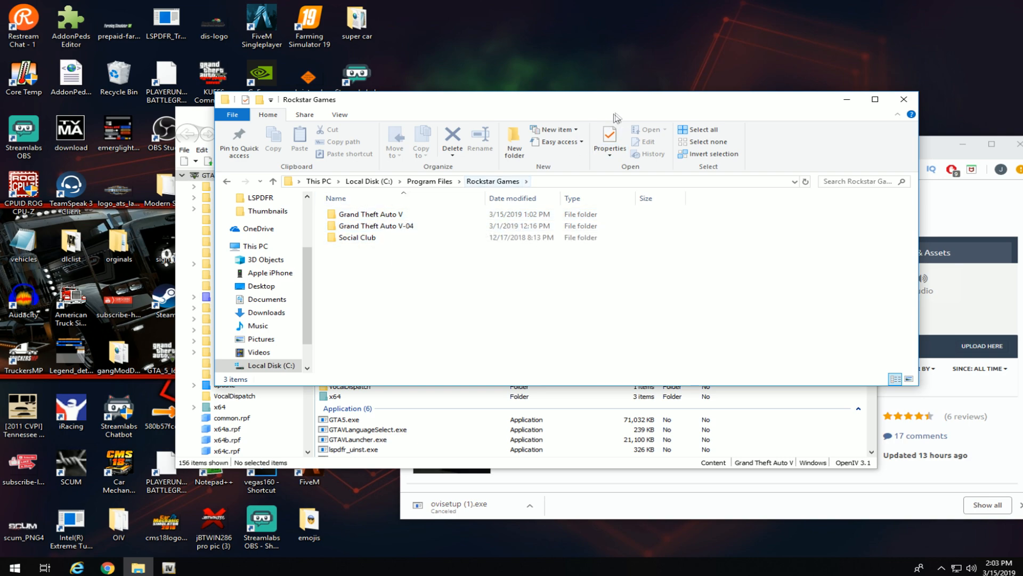
# Close the Rockstar Games window, move OpenIV up-left, and start a new File Explorer window.
pyautogui.click(903, 99)
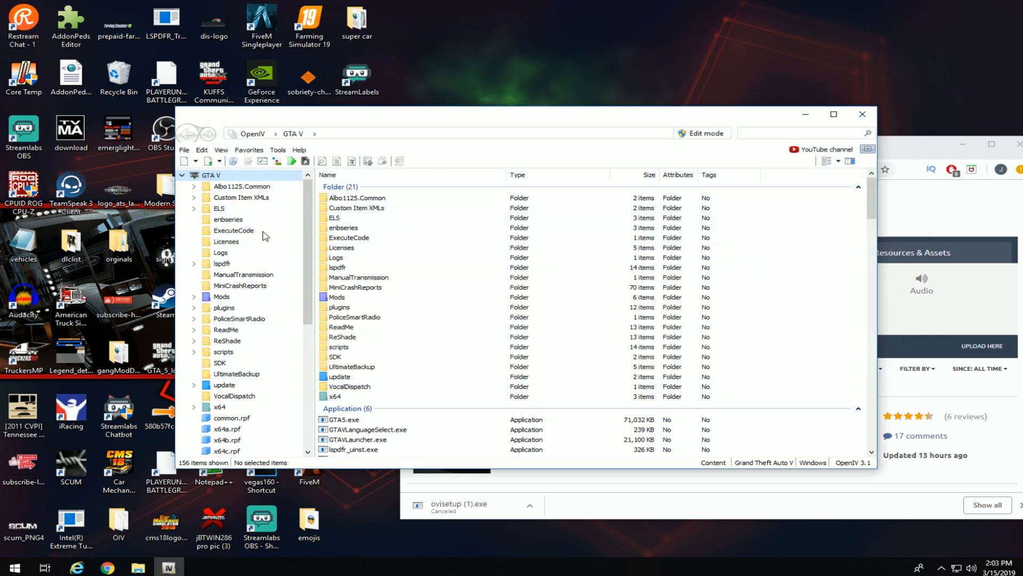
pyautogui.click(537, 46)
pyautogui.moveTo(526, 137); pyautogui.dragTo(480, 80)
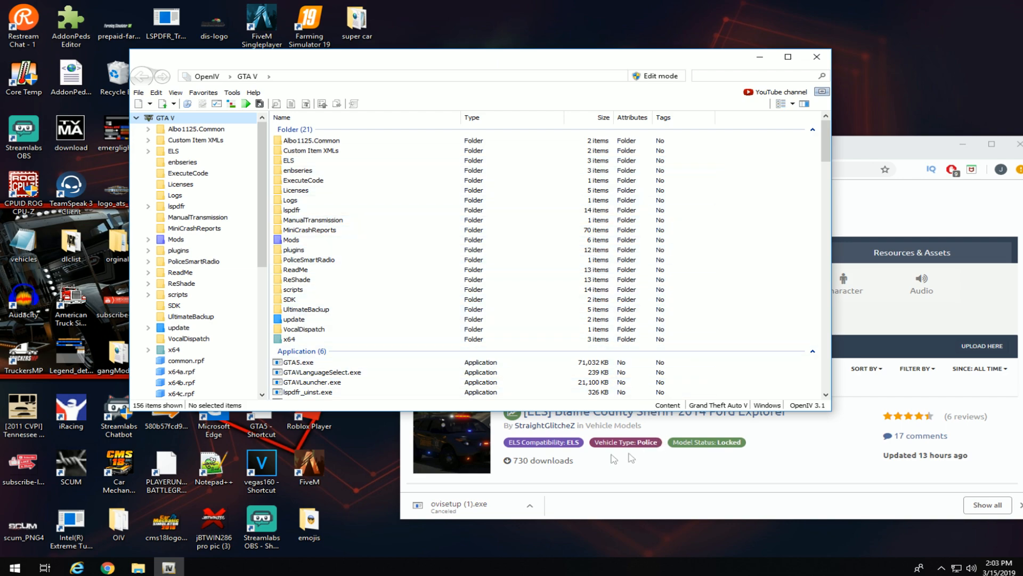
pyautogui.click(138, 569)
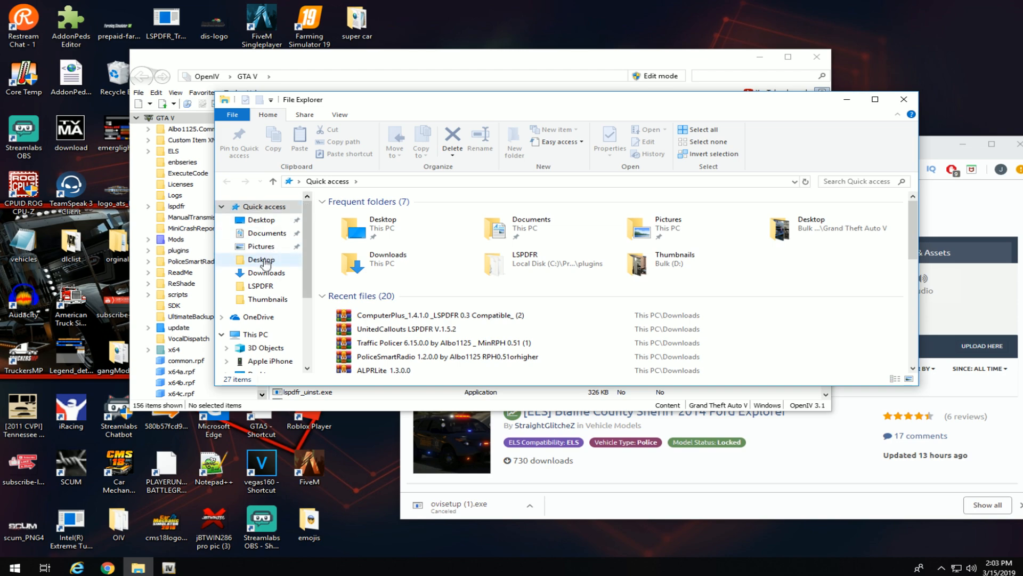
# Navigate to C:\Program Files\Rockstar Games\Grand Theft Auto V in File Explorer.
pyautogui.scroll(-1, 266, 315)
pyautogui.click(266, 313)
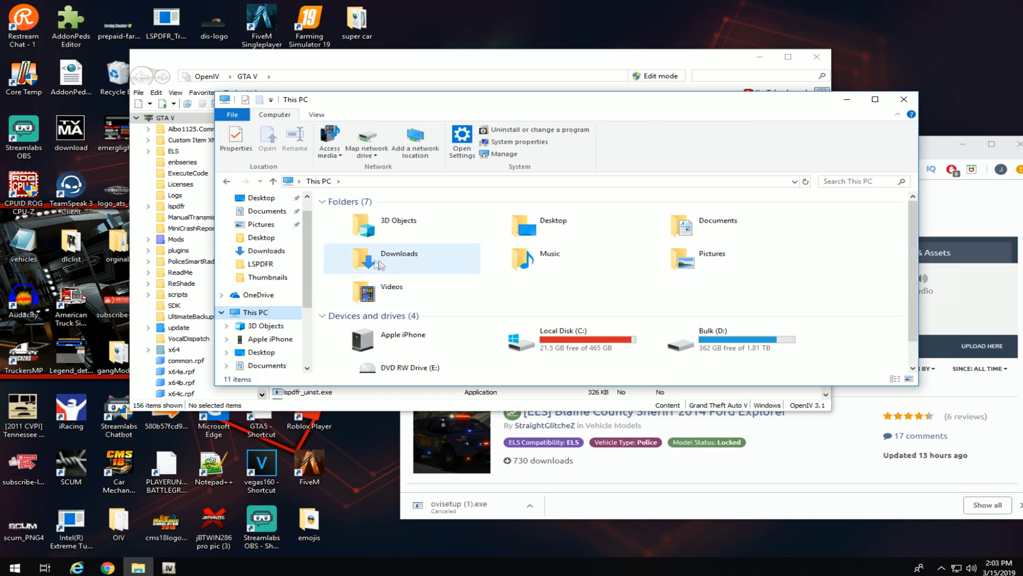
pyautogui.doubleClick(511, 338)
pyautogui.doubleClick(366, 237)
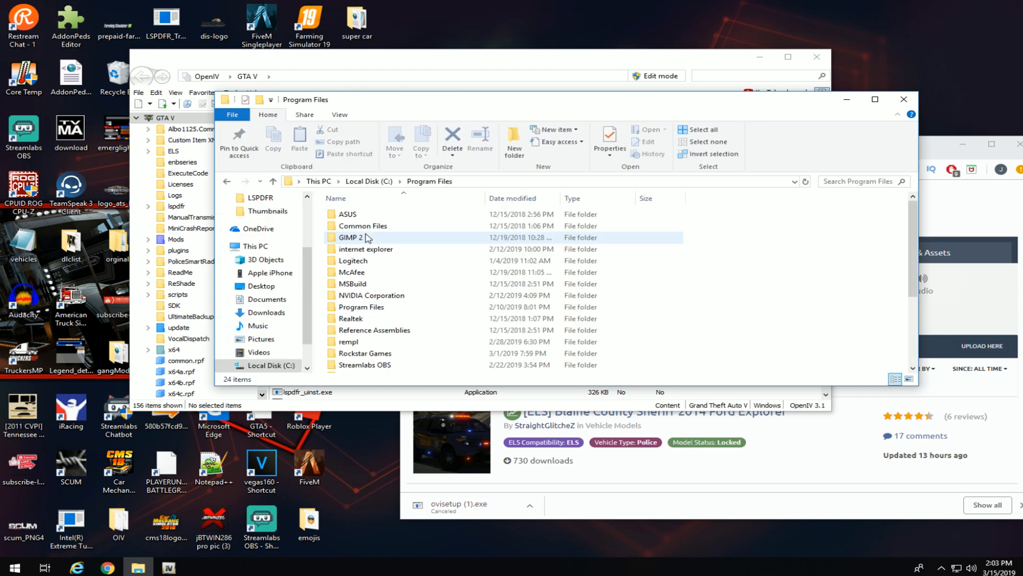
pyautogui.doubleClick(376, 353)
pyautogui.doubleClick(390, 215)
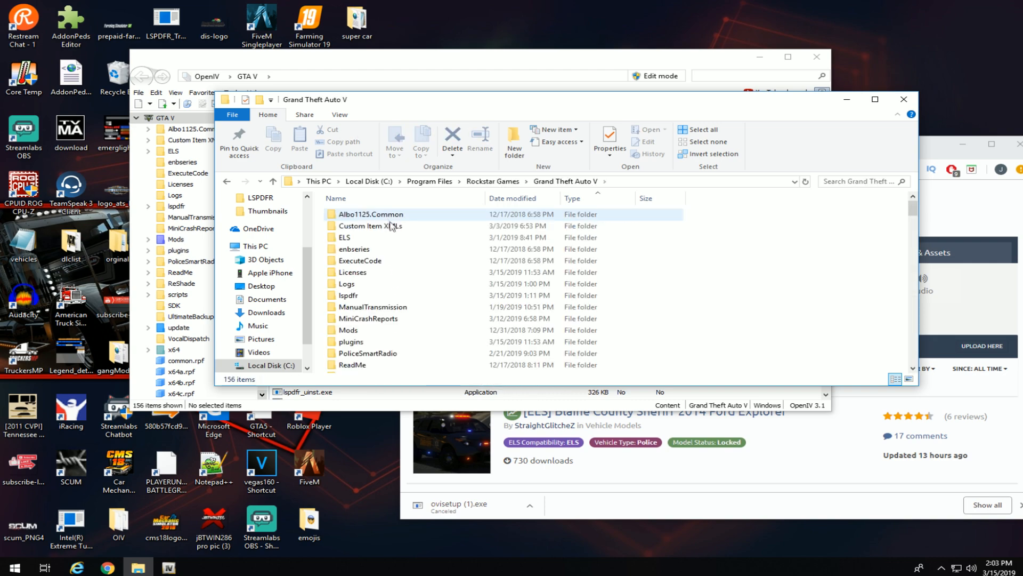
# Check the contents of the Mods folder, return to Grand Theft Auto V, and close Explorer.
pyautogui.rightClick(701, 303)
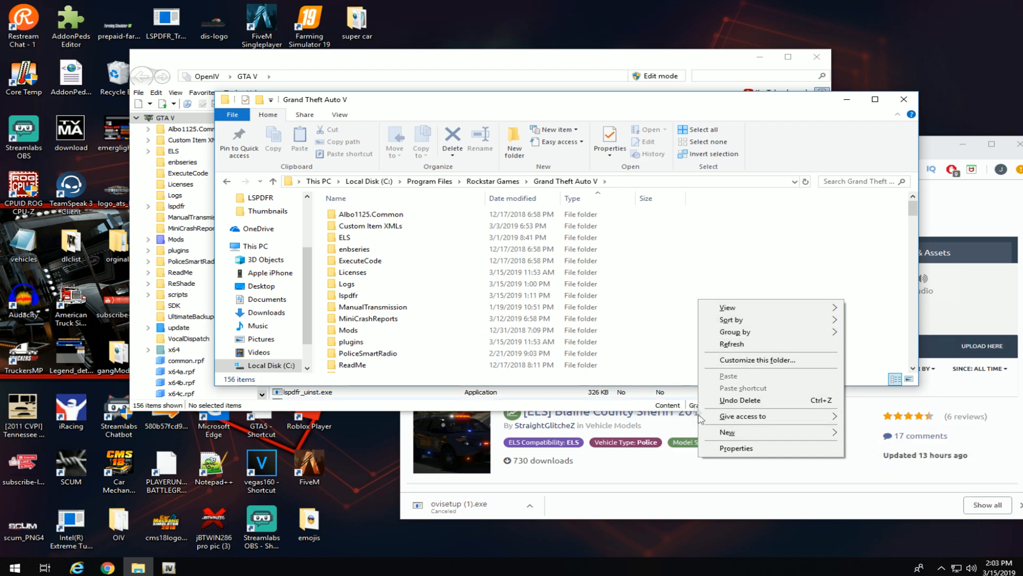
pyautogui.click(384, 331)
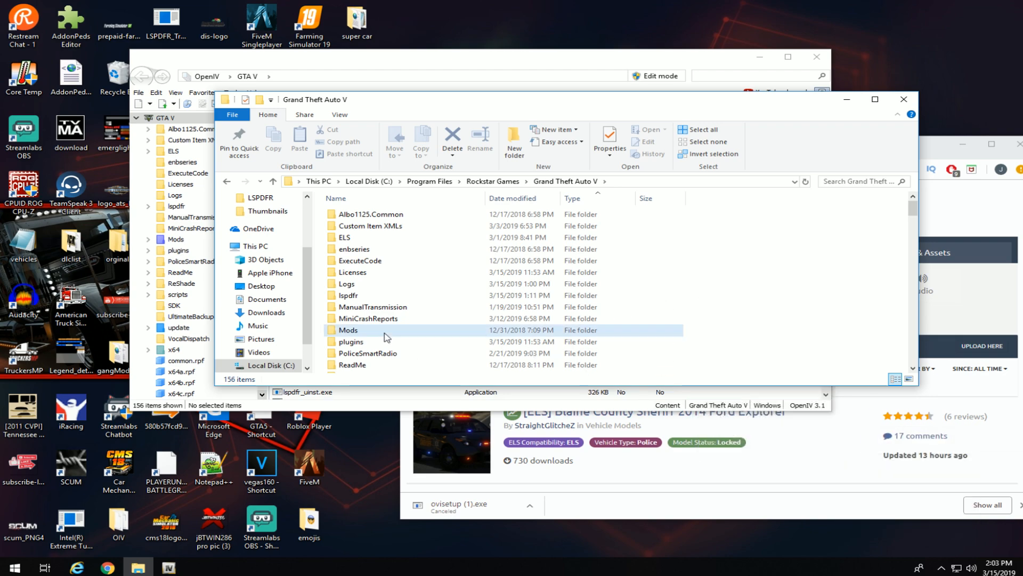
pyautogui.scroll(-4, 357, 333)
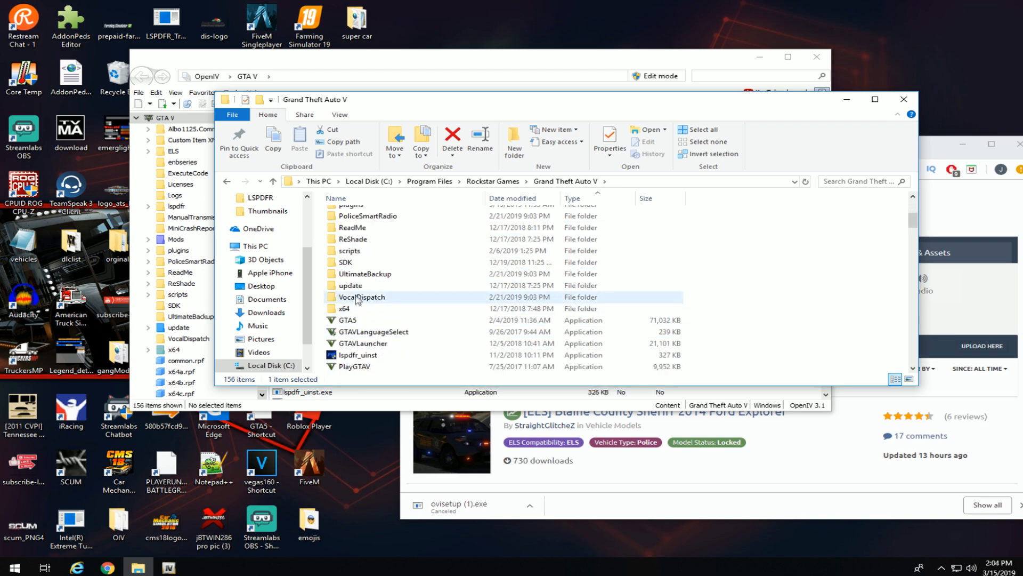
pyautogui.scroll(2, 372, 319)
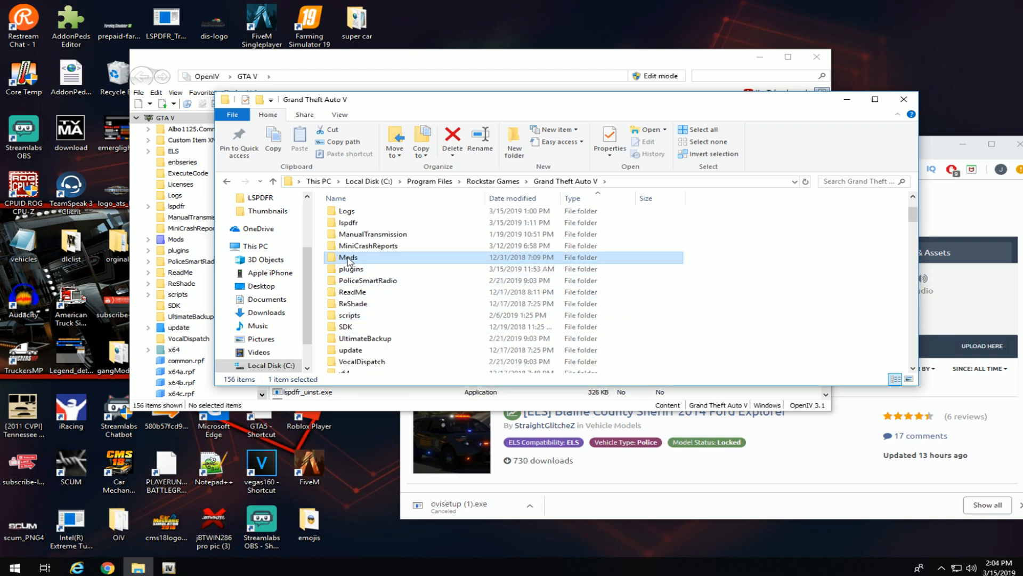
pyautogui.doubleClick(370, 236)
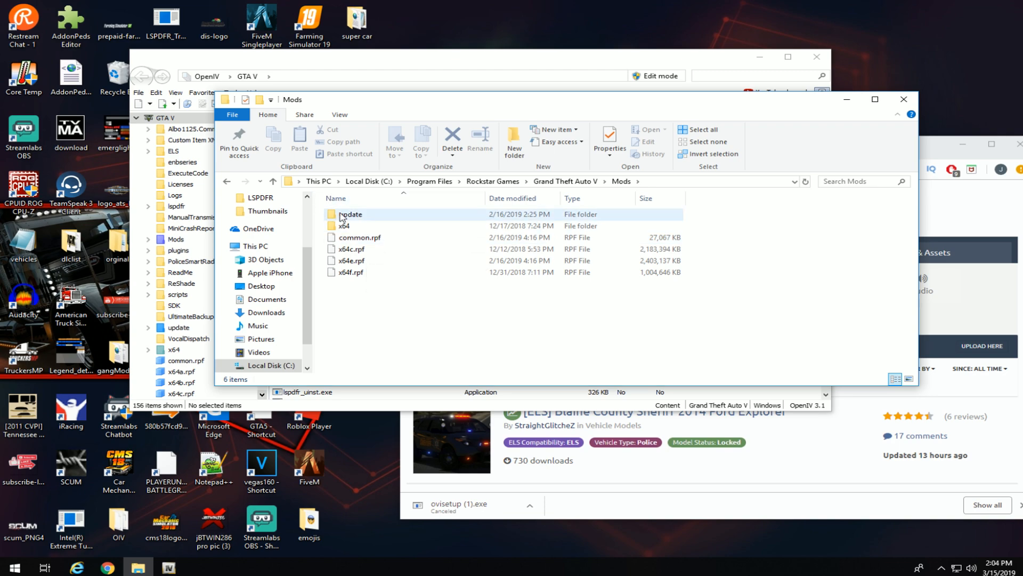
pyautogui.click(273, 182)
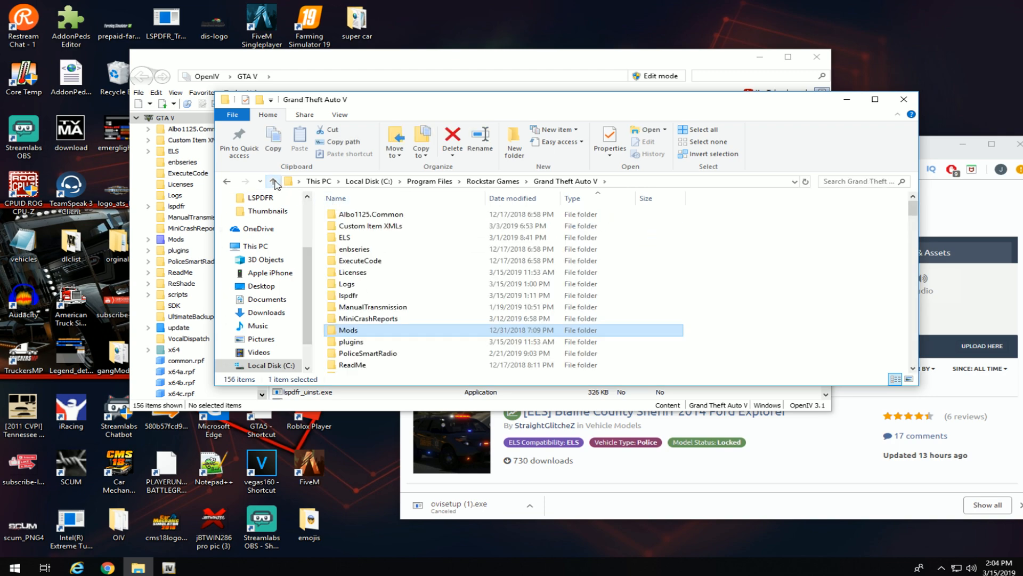
pyautogui.click(903, 99)
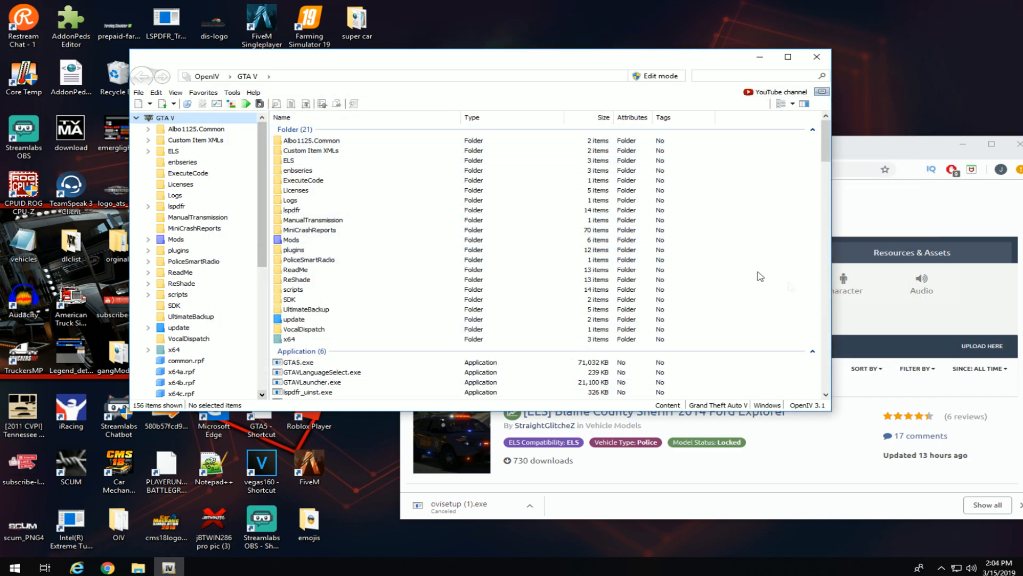
# Scroll the LCPDFR Vehicle Models list down to the [ELS] Tri County Sheriff Pack.
pyautogui.click(887, 324)
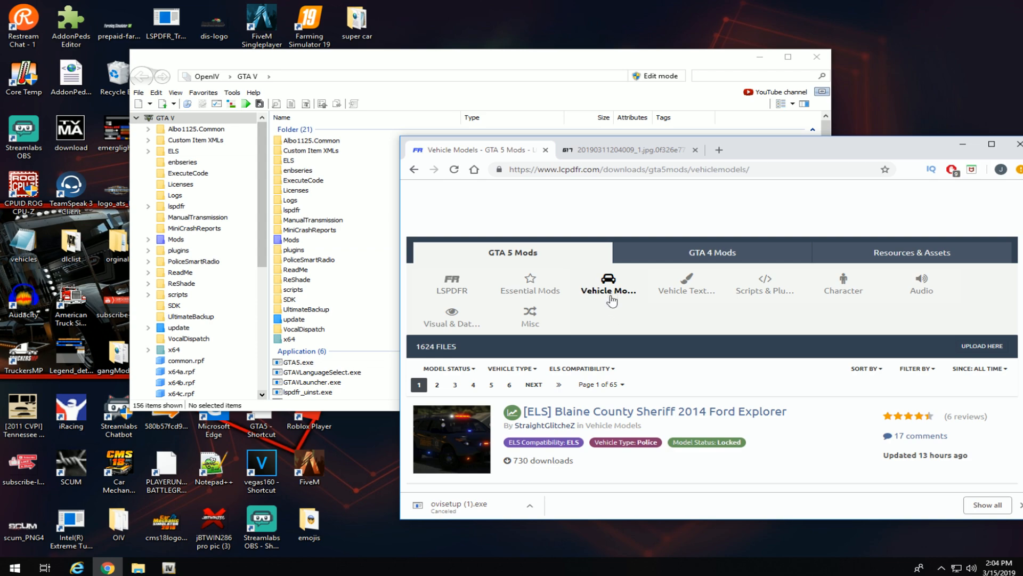
pyautogui.scroll(-3, 612, 346)
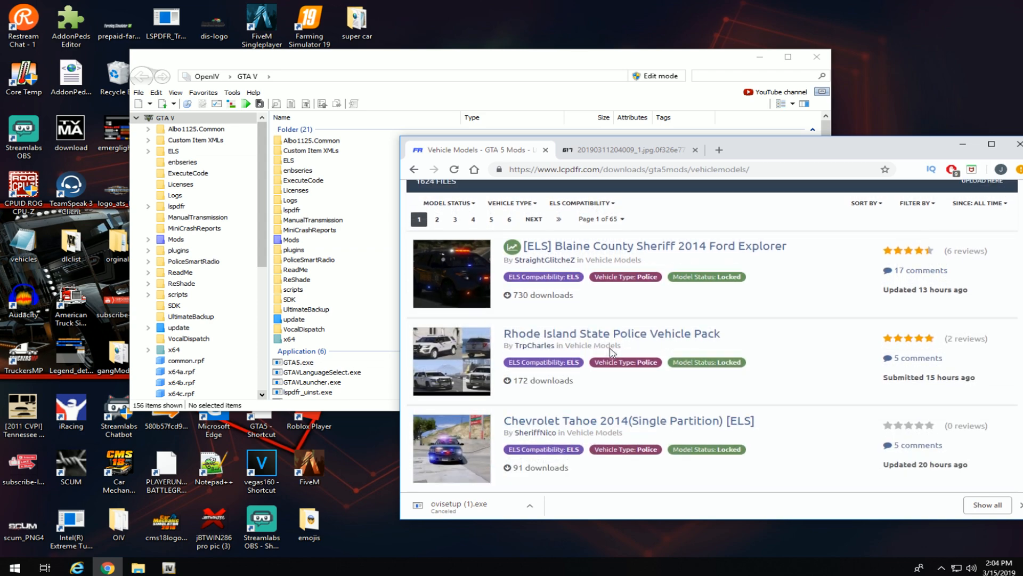
pyautogui.scroll(-5, 611, 352)
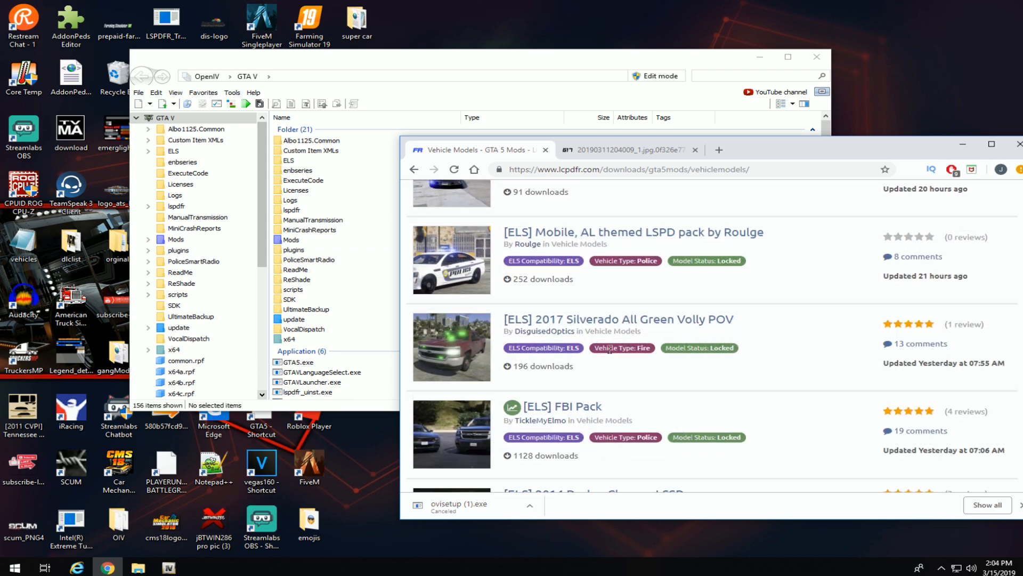
pyautogui.scroll(-3, 608, 376)
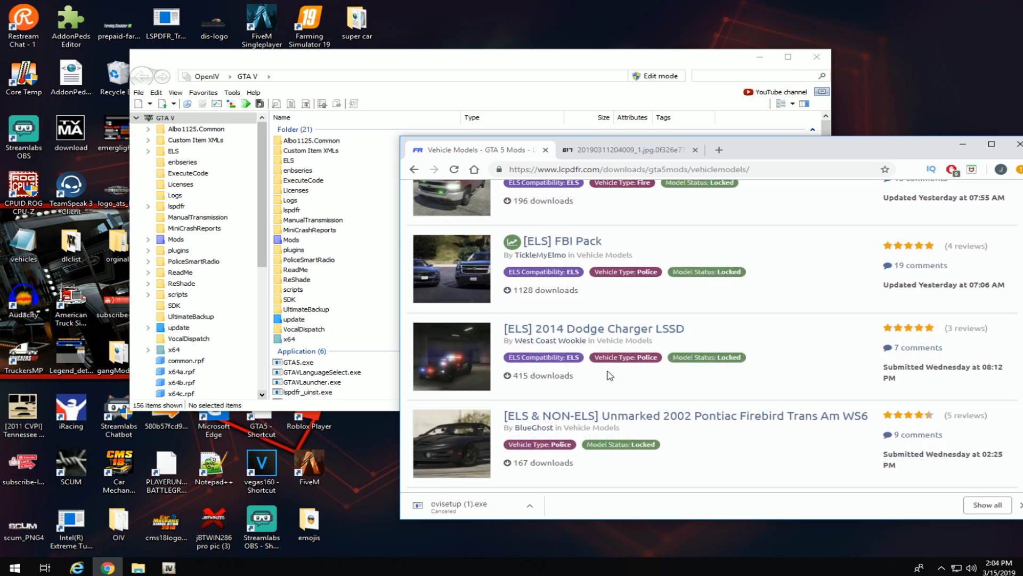
pyautogui.scroll(-5, 608, 373)
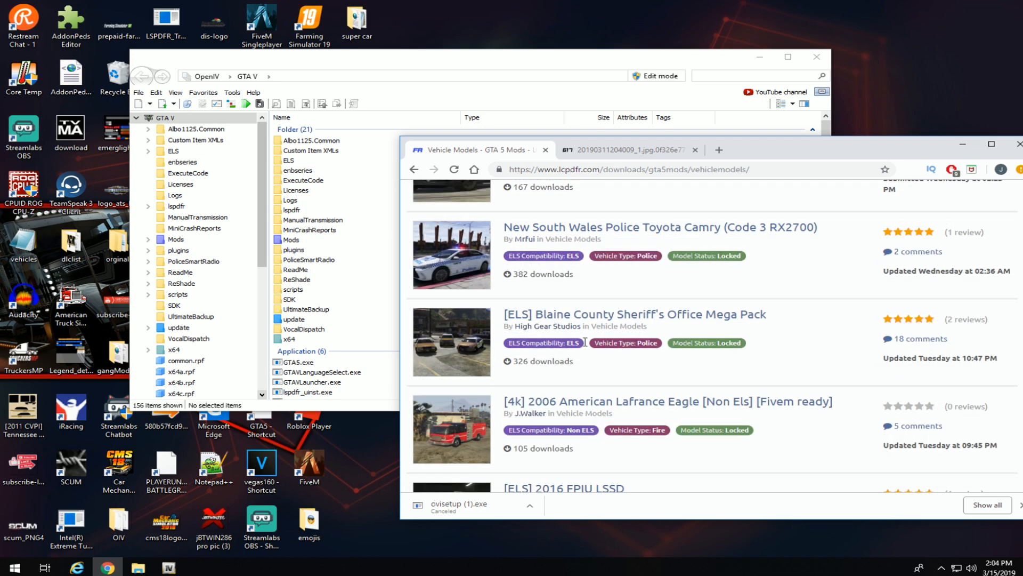
pyautogui.scroll(-3, 592, 352)
pyautogui.scroll(-4, 583, 344)
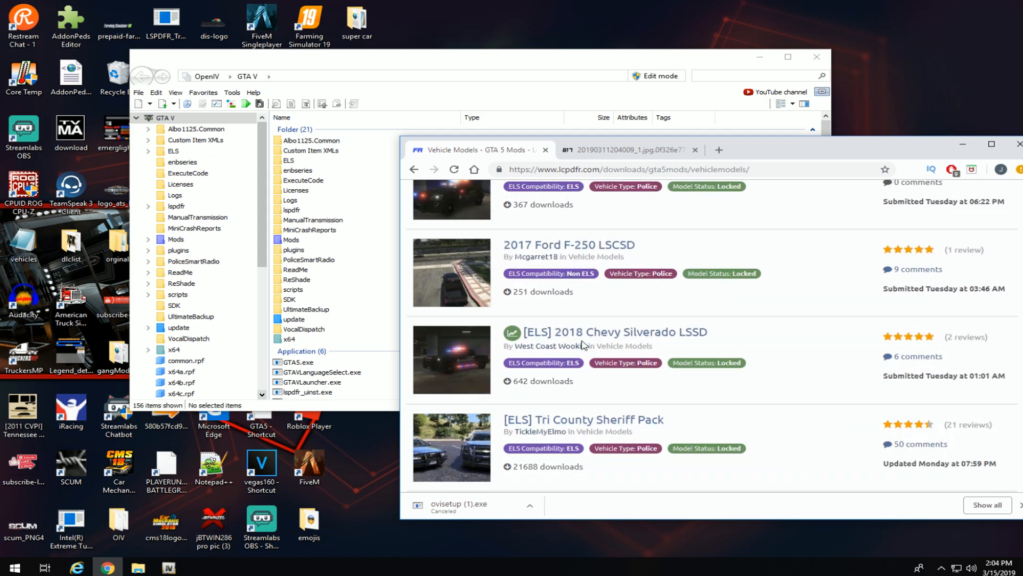
# Download the 93.99 MB Sheriff Pack zip from the [ELS] Tri County Sheriff Pack page.
pyautogui.click(563, 313)
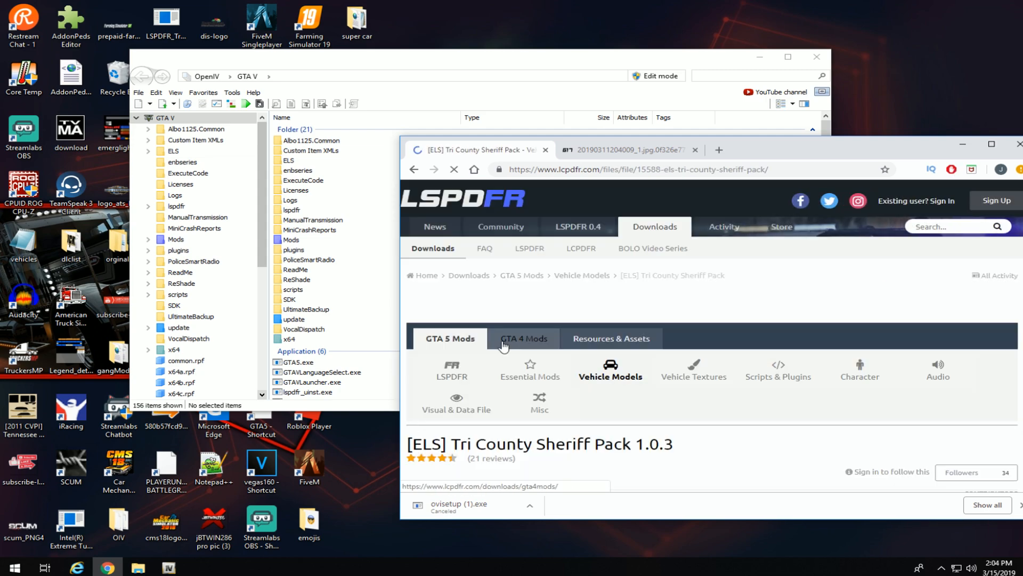
pyautogui.scroll(-5, 580, 403)
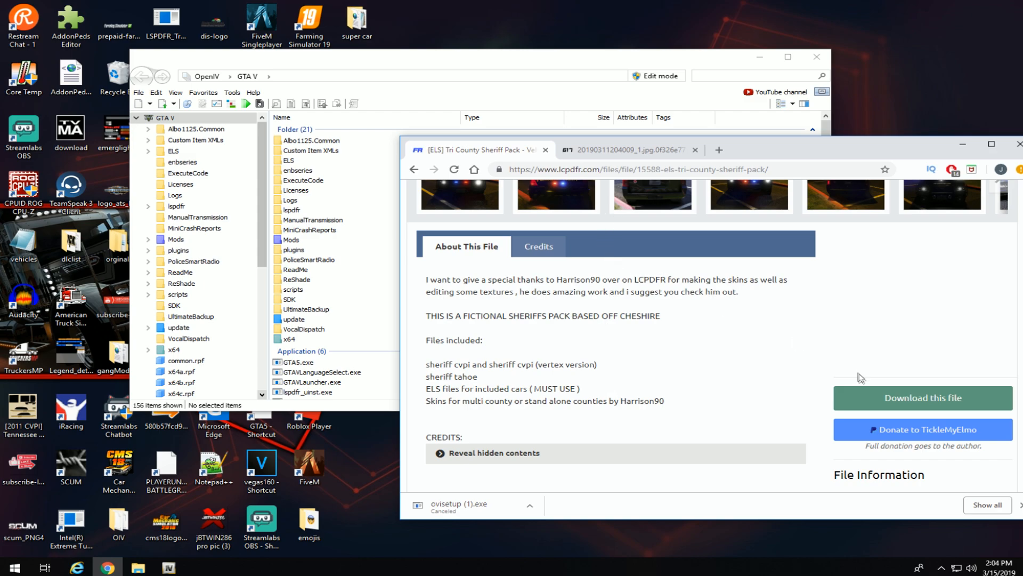
pyautogui.click(887, 399)
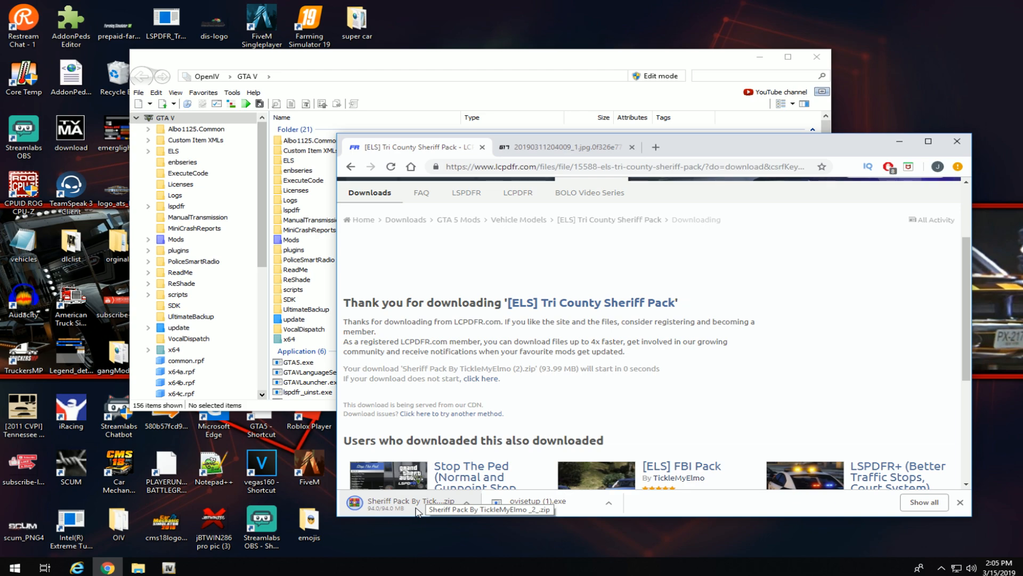
# Open the Sheriff Pack zip in WinRAR, enter its top folder, and view Read Me.txt in Notepad.
pyautogui.click(413, 510)
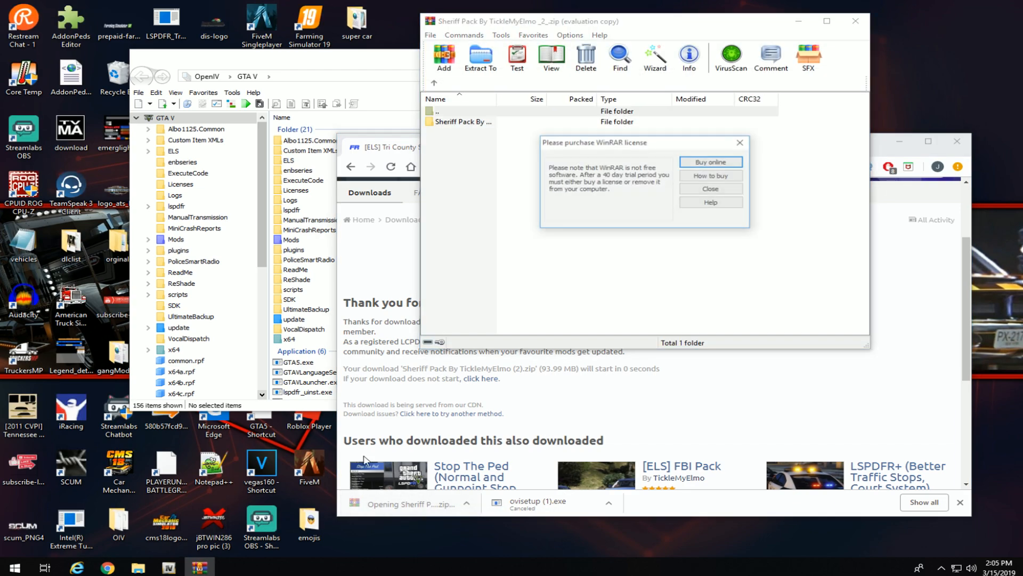
pyautogui.click(740, 142)
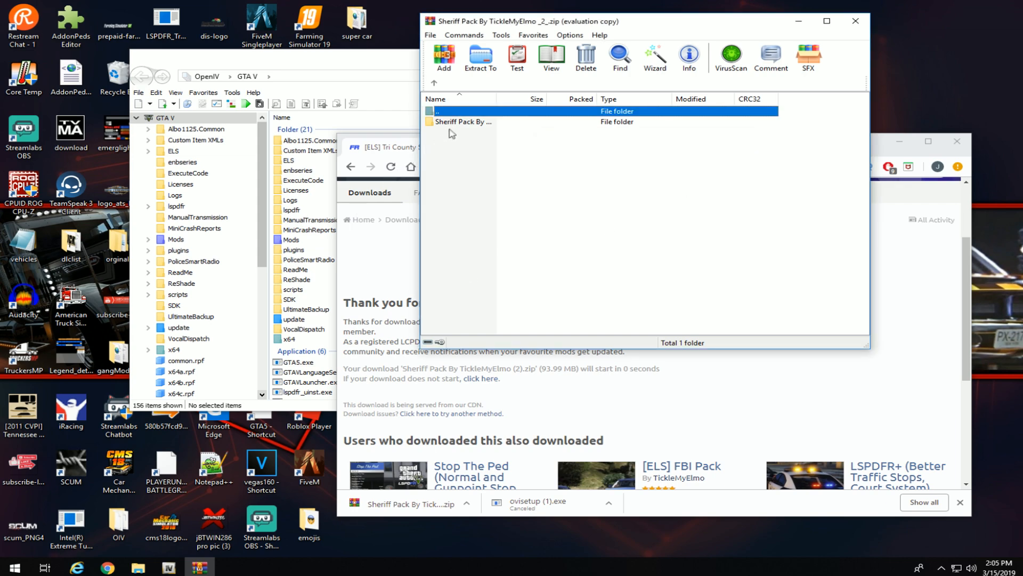
pyautogui.click(899, 142)
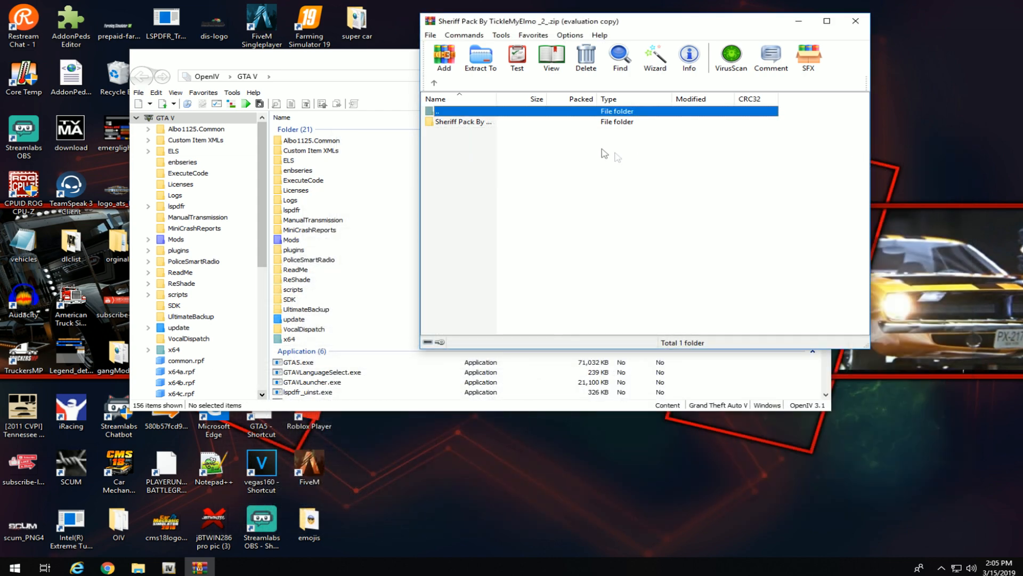
pyautogui.doubleClick(477, 122)
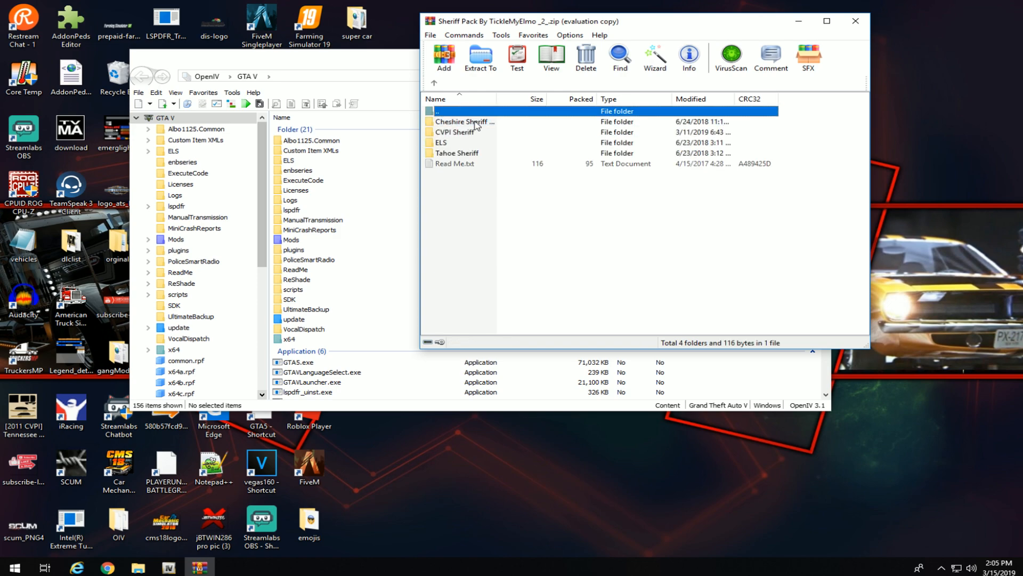
pyautogui.doubleClick(451, 164)
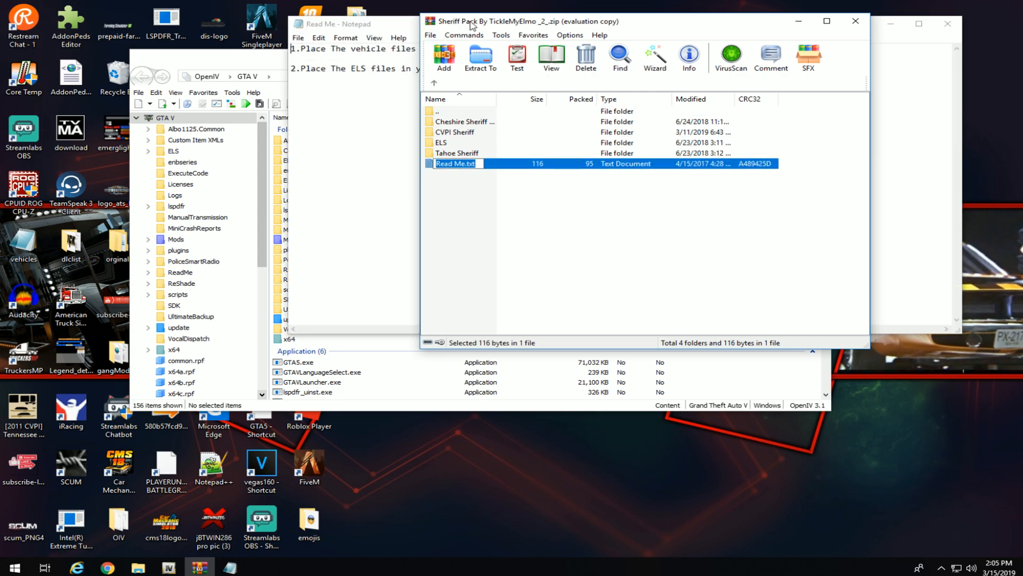
# Read the Read Me notes on placing vehicle files in the latest patchday, then close Notepad.
pyautogui.moveTo(472, 25); pyautogui.dragTo(506, 146)
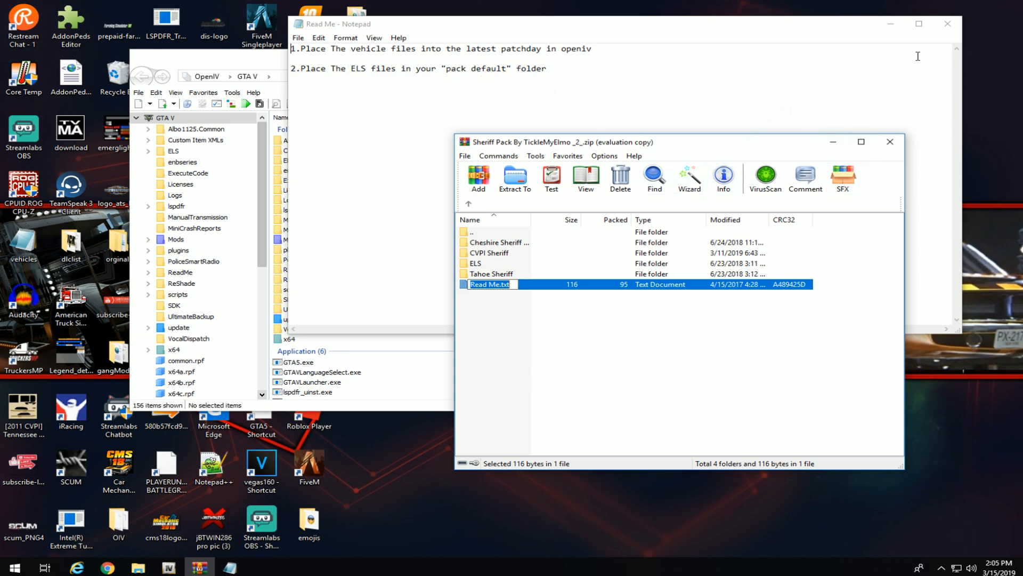
pyautogui.click(948, 23)
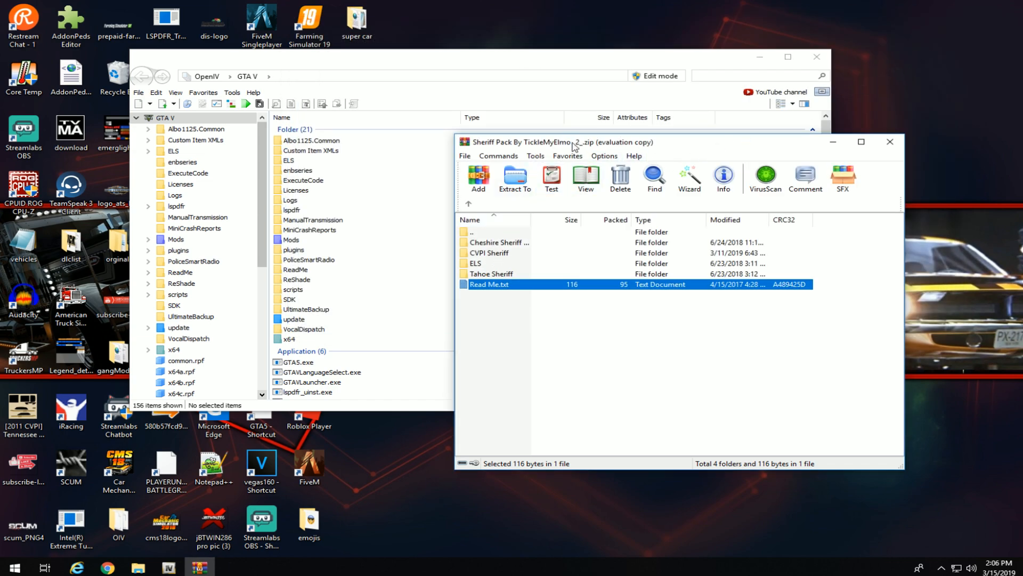
# Open the sheriff vehicle folder in the archive and select sheriff.xml and sheriff2.xml.
pyautogui.doubleClick(509, 246)
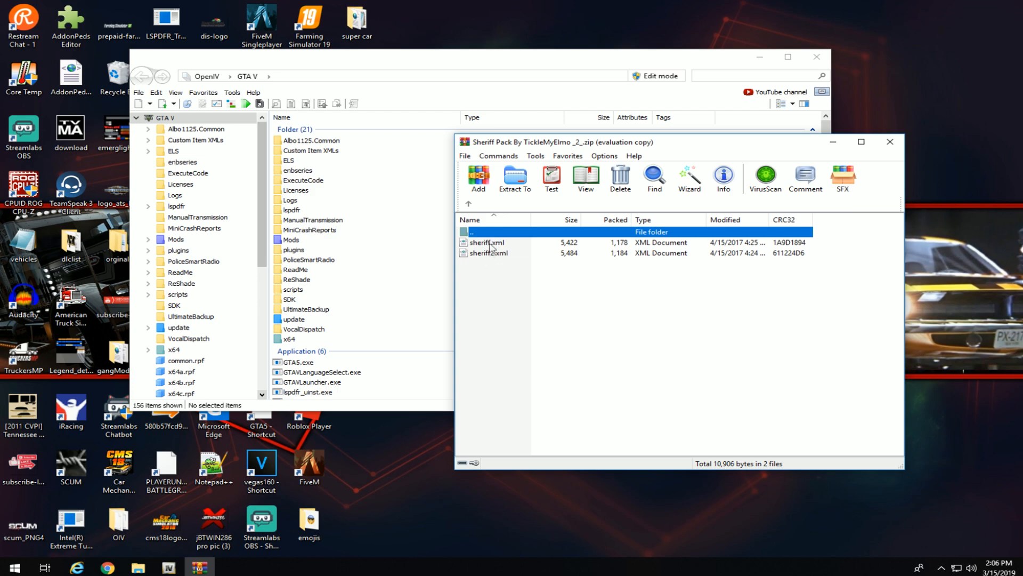
pyautogui.moveTo(640, 142); pyautogui.dragTo(734, 92)
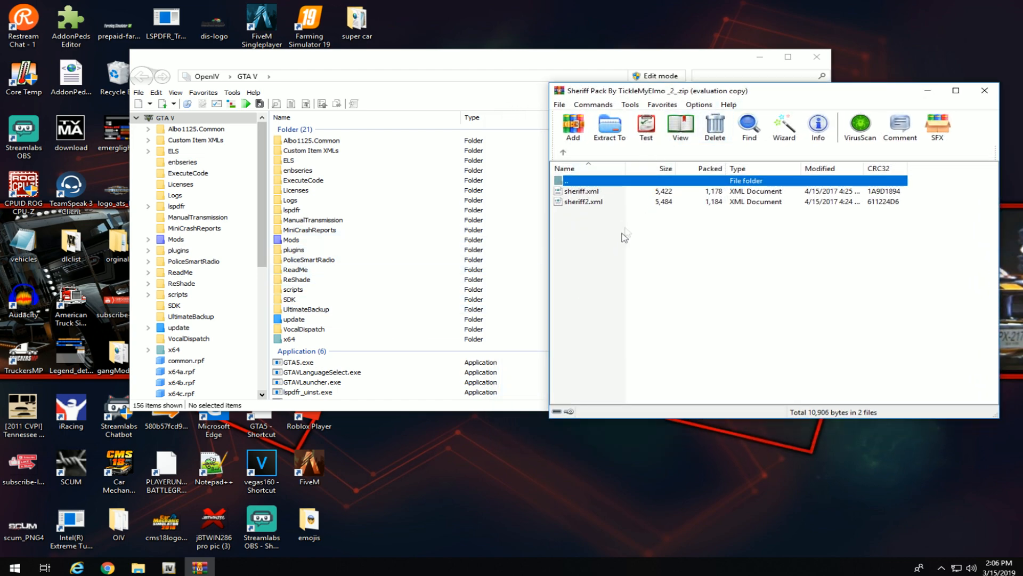
pyautogui.hotkey('ctrl', 'a')
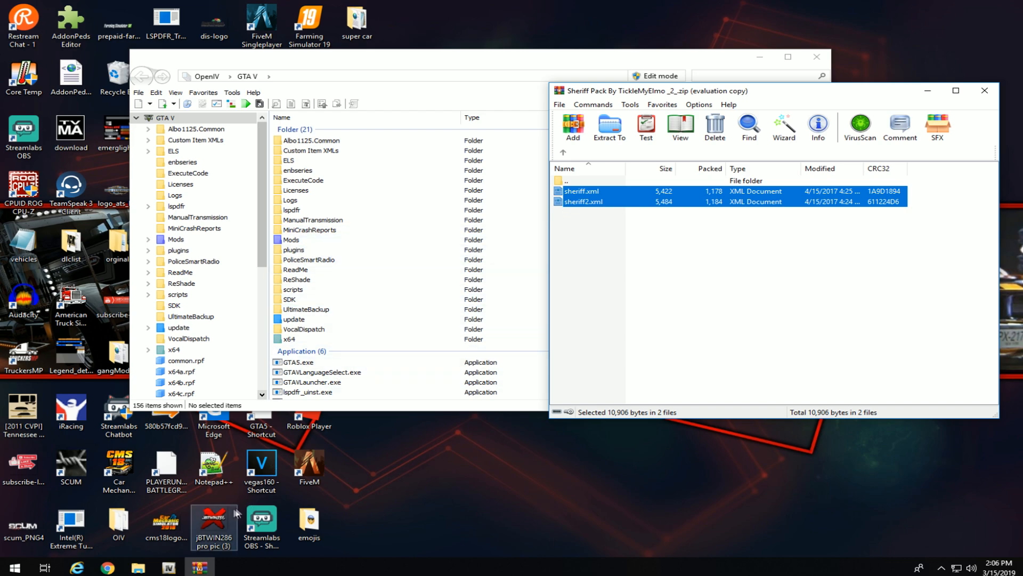
# Browse File Explorer to C:\Program Files\Rockstar Games\Grand Theft Auto V\ELS\pack_default.
pyautogui.click(137, 568)
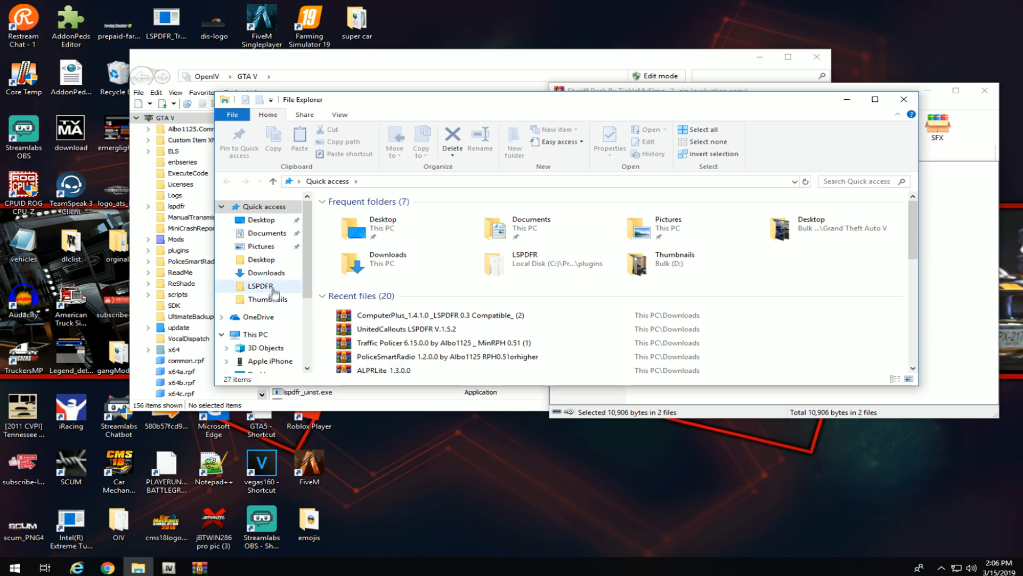
pyautogui.scroll(-3, 266, 319)
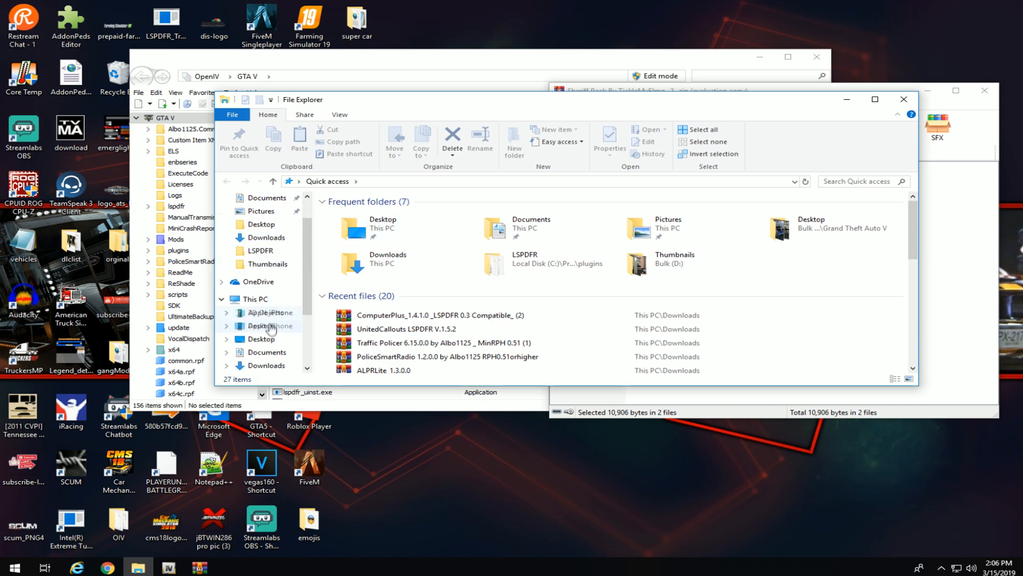
pyautogui.click(273, 354)
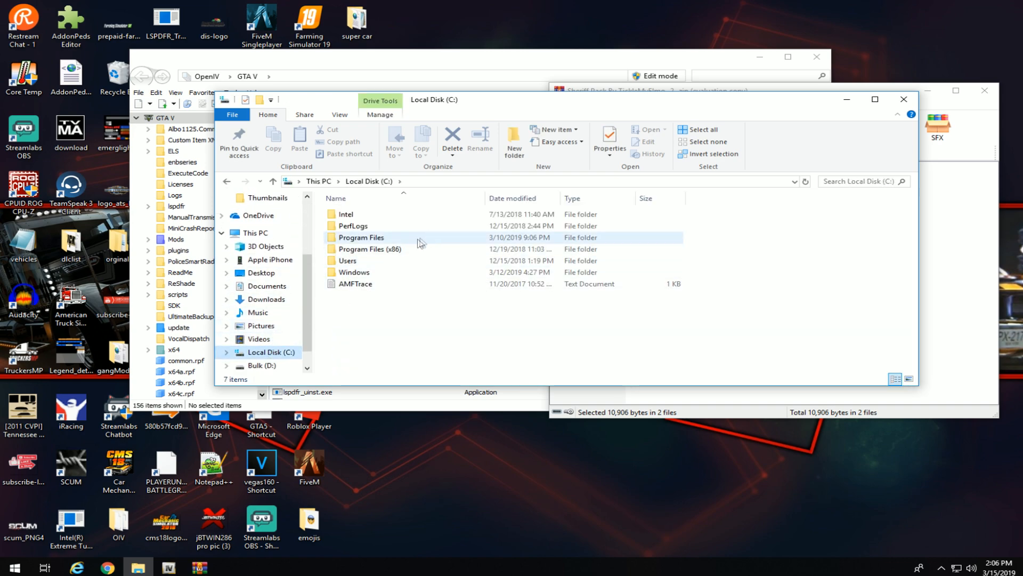
pyautogui.doubleClick(383, 237)
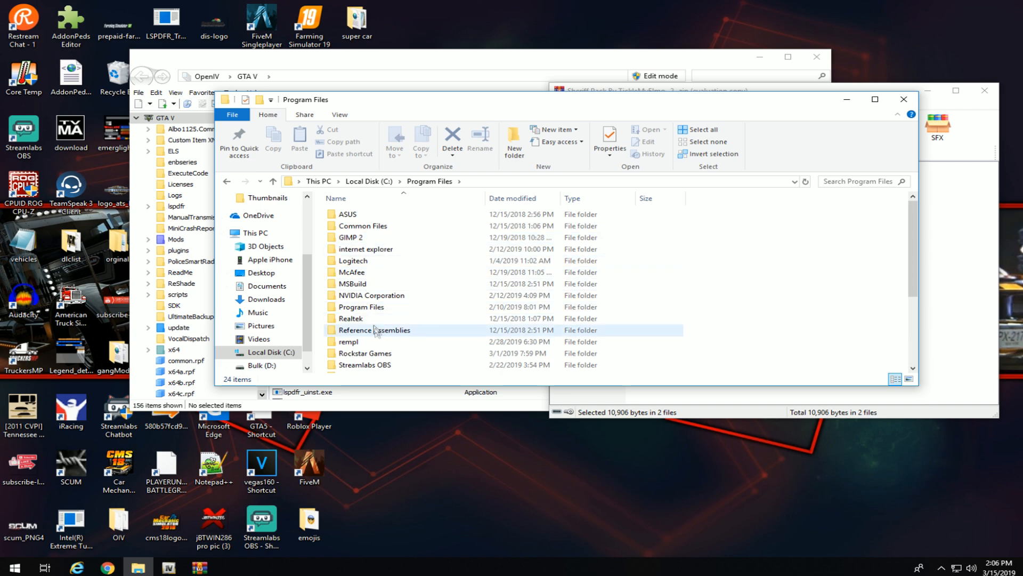
pyautogui.doubleClick(373, 354)
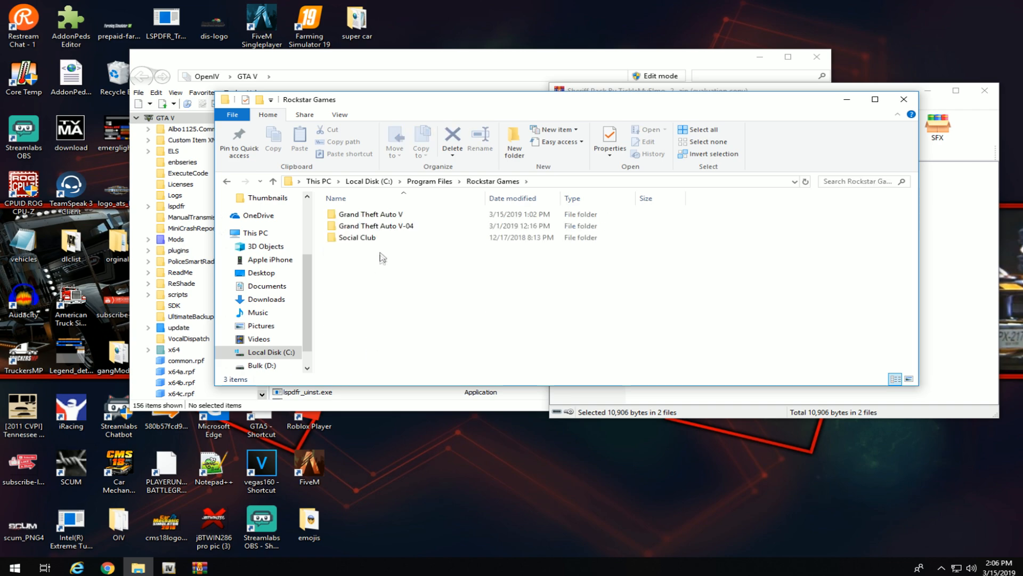
pyautogui.doubleClick(388, 215)
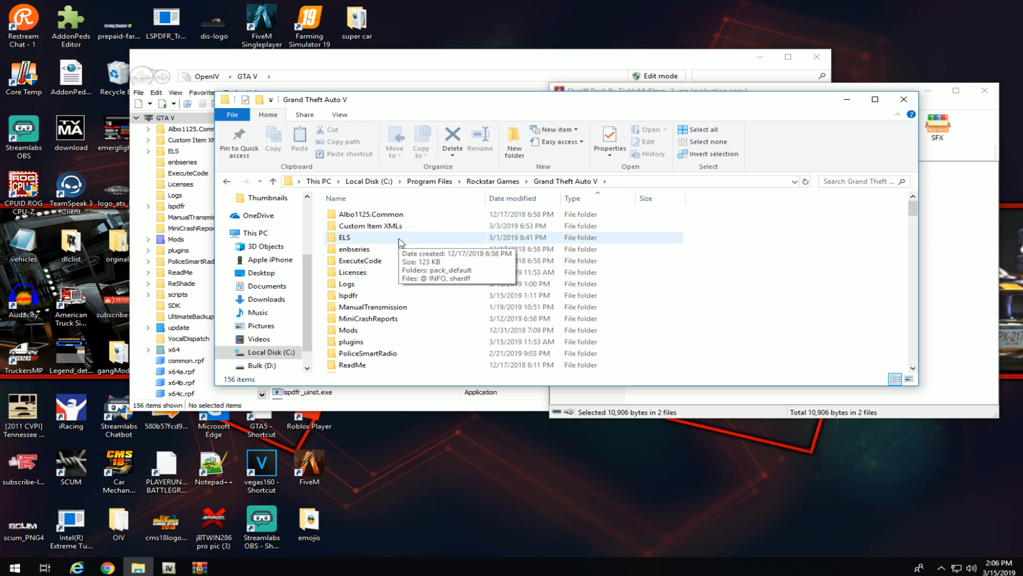
pyautogui.doubleClick(342, 241)
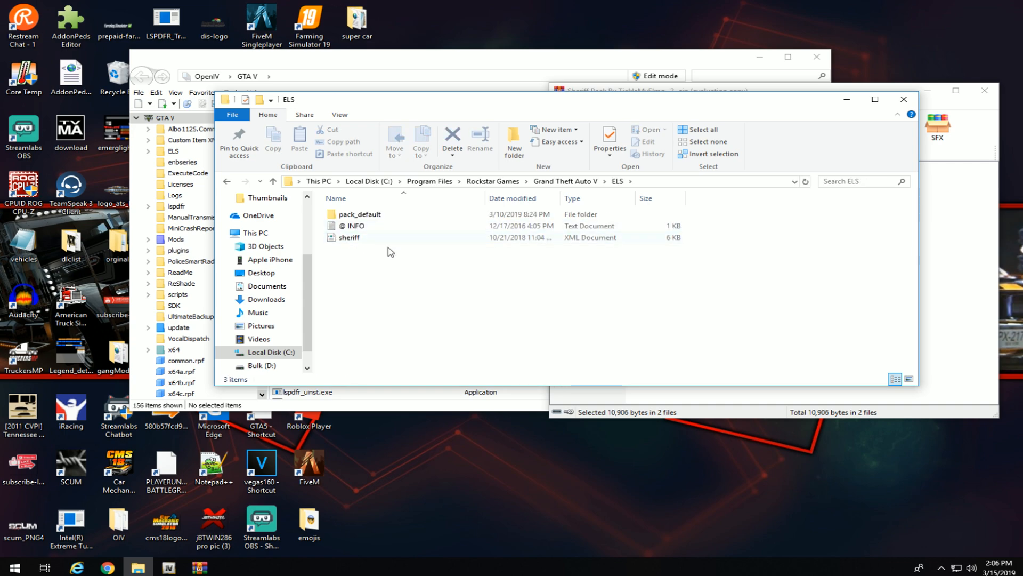
pyautogui.doubleClick(356, 215)
# Copy sheriff.xml and sheriff2.xml from the archive into pack_default, replacing the existing files.
pyautogui.click(934, 245)
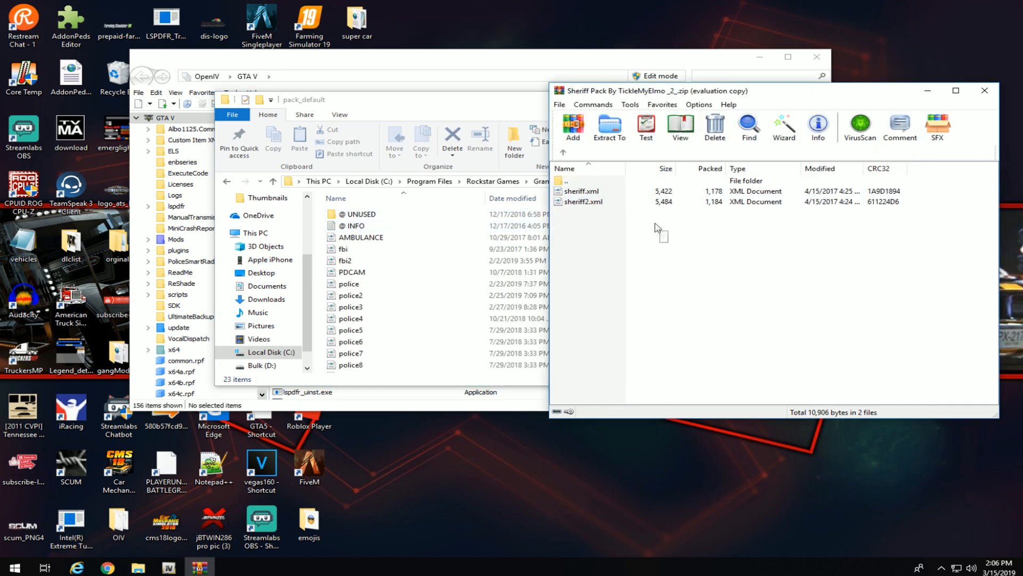
pyautogui.moveTo(656, 224); pyautogui.dragTo(648, 192)
pyautogui.moveTo(772, 98); pyautogui.dragTo(995, 171)
pyautogui.moveTo(928, 274); pyautogui.dragTo(754, 278)
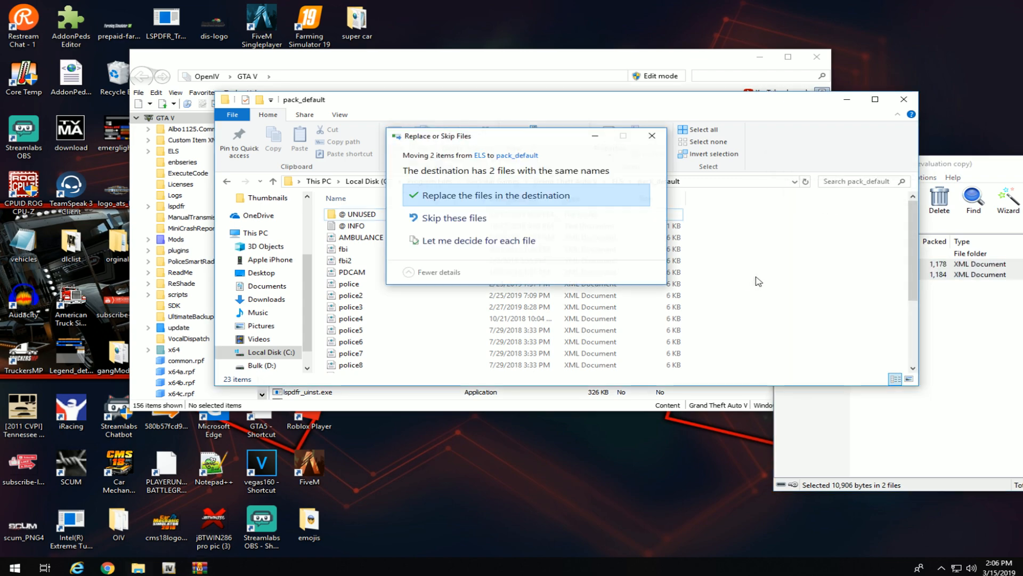
pyautogui.click(486, 198)
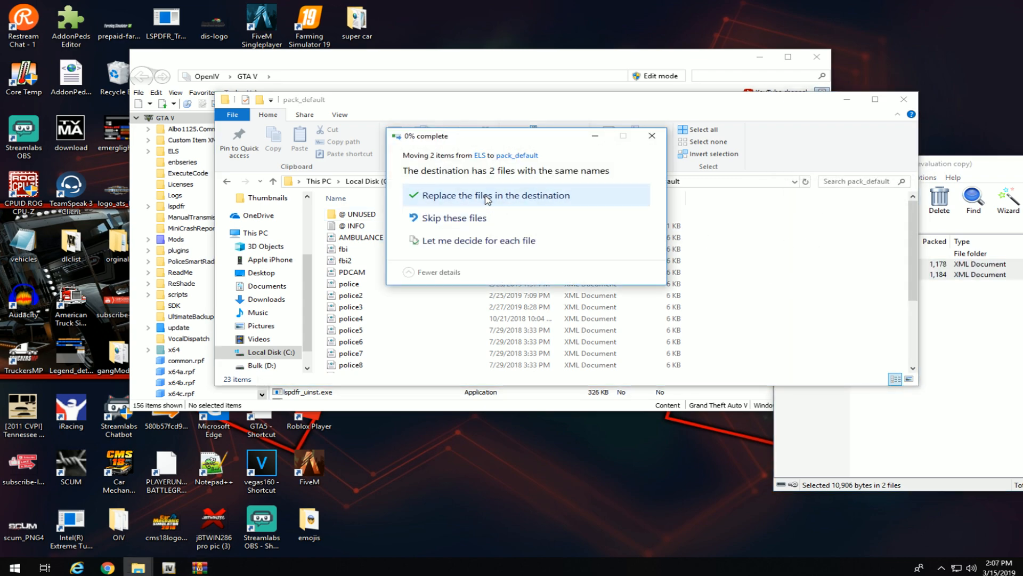
# Return the archive to its top level and close the pack_default window.
pyautogui.moveTo(967, 165); pyautogui.dragTo(656, 181)
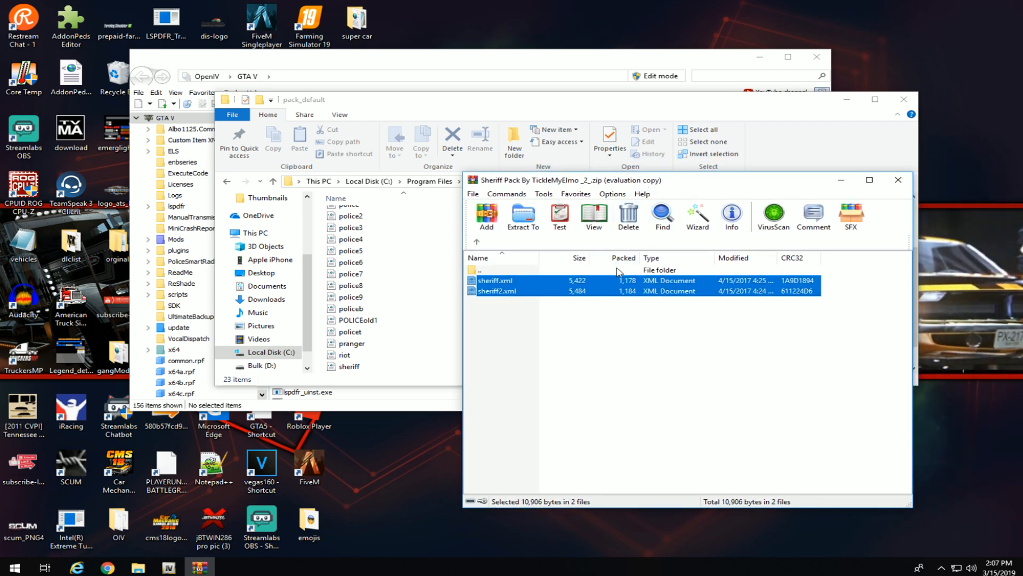
pyautogui.click(477, 242)
pyautogui.click(900, 103)
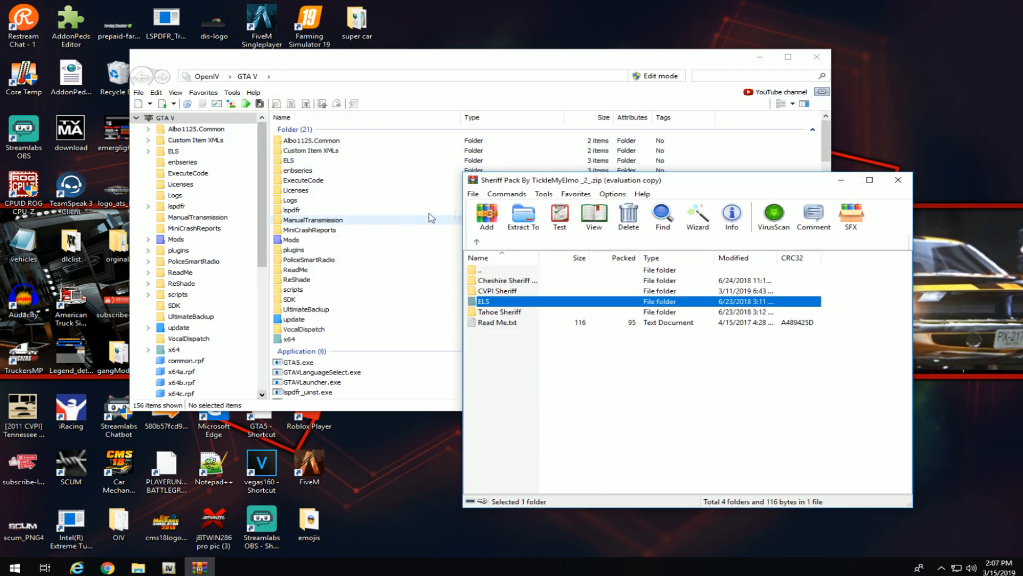
pyautogui.moveTo(624, 184); pyautogui.dragTo(709, 92)
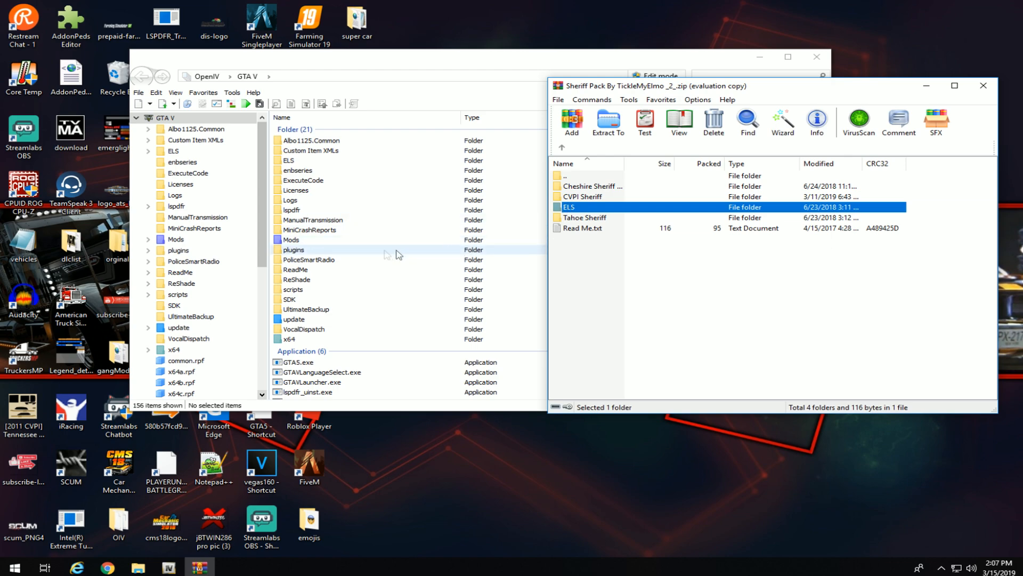
# Switch OpenIV into edit mode and confirm the prompt.
pyautogui.click(452, 66)
pyautogui.moveTo(452, 66); pyautogui.dragTo(415, 67)
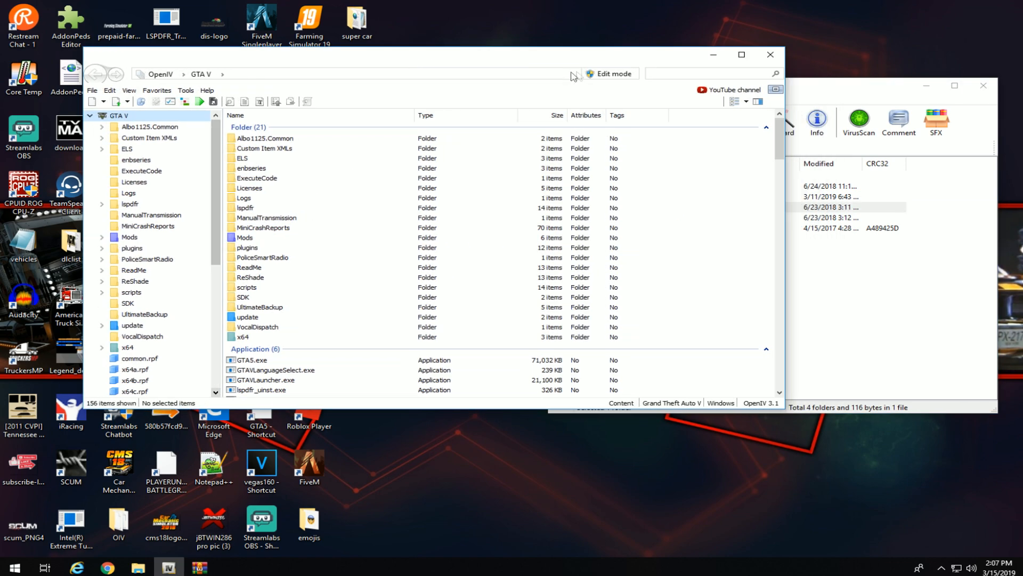
pyautogui.click(604, 74)
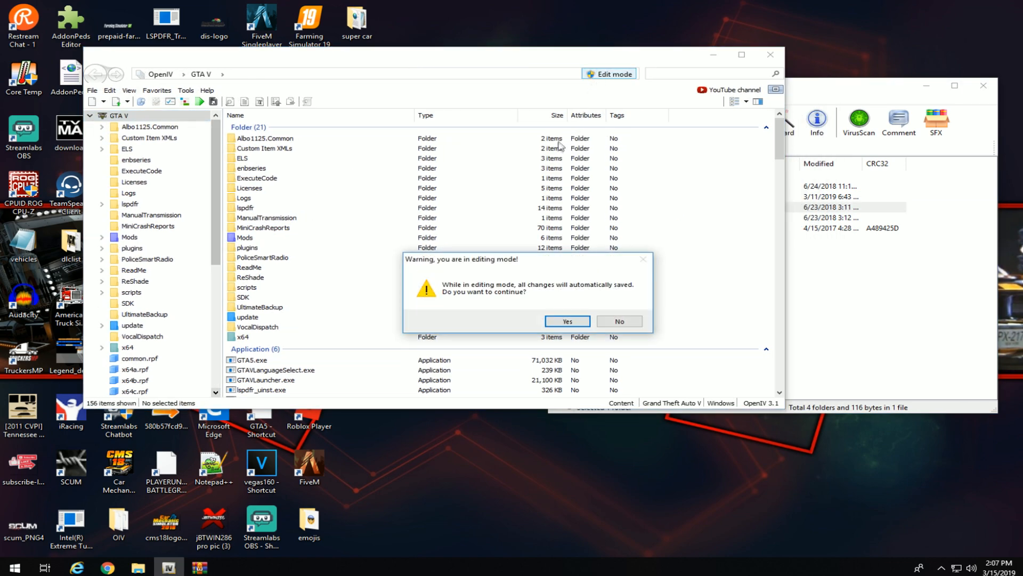
pyautogui.click(568, 321)
# Navigate Mods > update > x64 > dlcpacks to the patchday15ng folder.
pyautogui.doubleClick(244, 239)
pyautogui.click(257, 141)
pyautogui.doubleClick(257, 141)
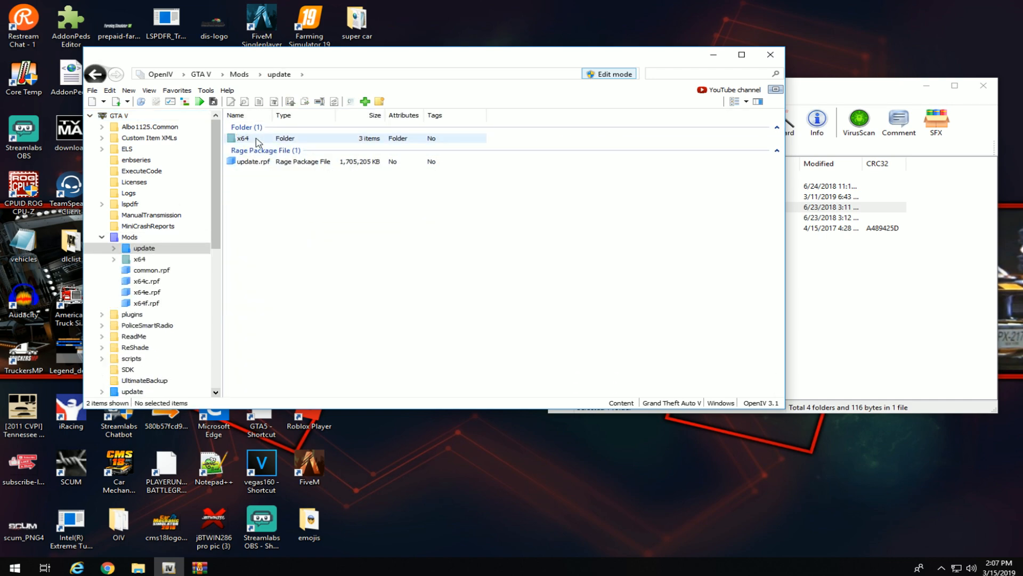
pyautogui.doubleClick(256, 141)
pyautogui.doubleClick(259, 151)
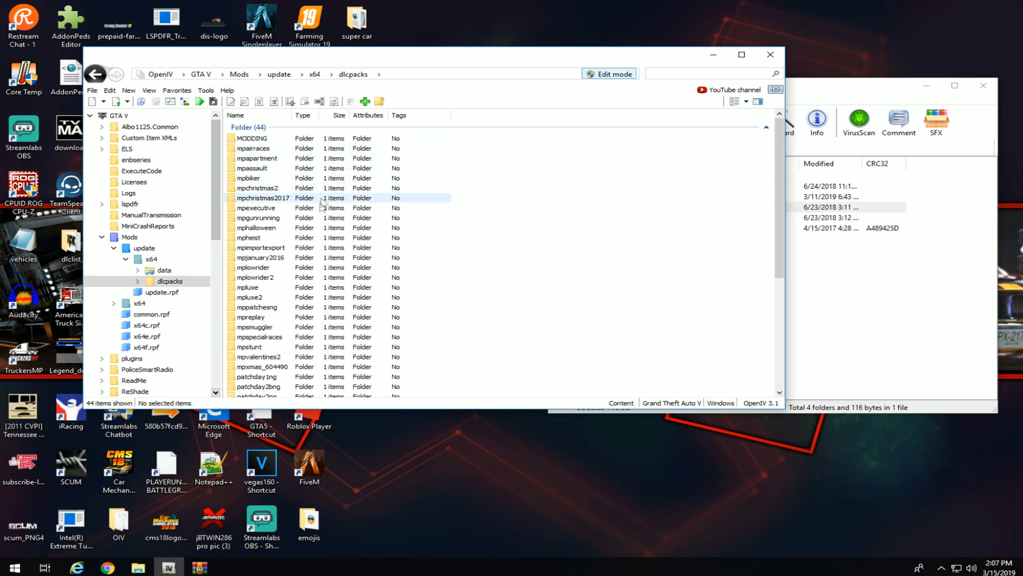
pyautogui.scroll(-5, 299, 293)
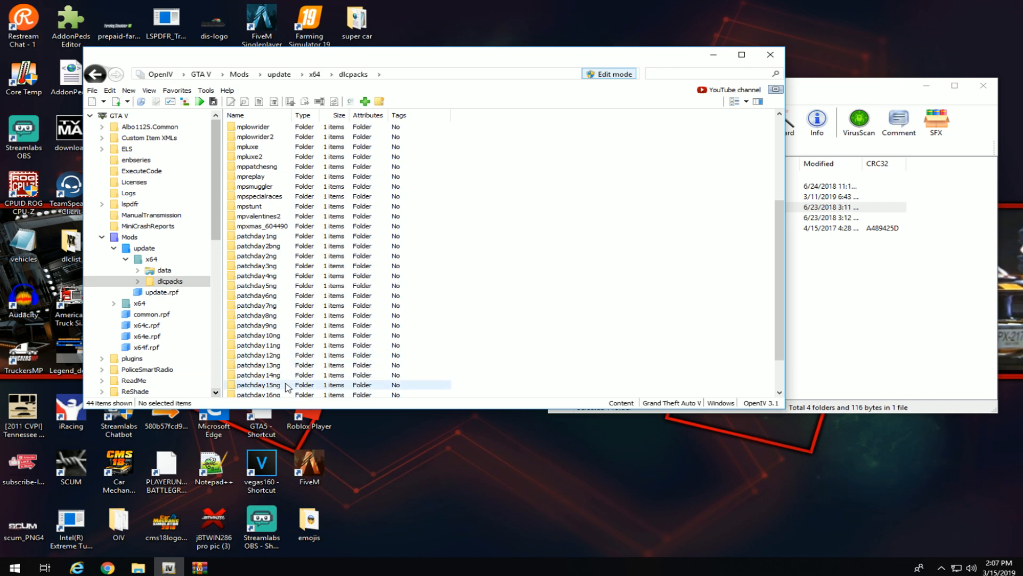
pyautogui.doubleClick(259, 385)
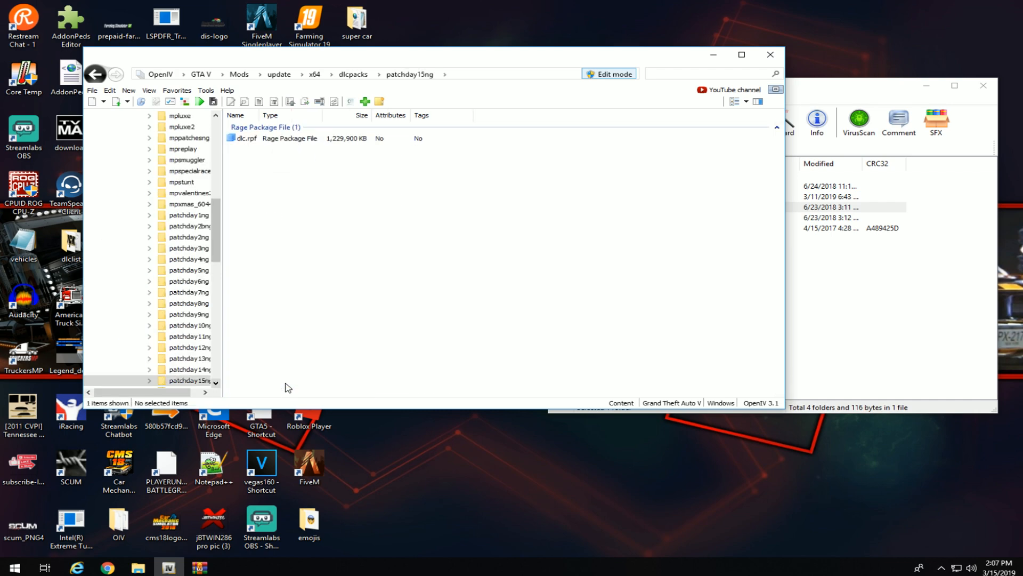
# Open dlc.rpf > x64 > levels > gta5 > vehicles.rpf to list the vehicle models.
pyautogui.doubleClick(246, 139)
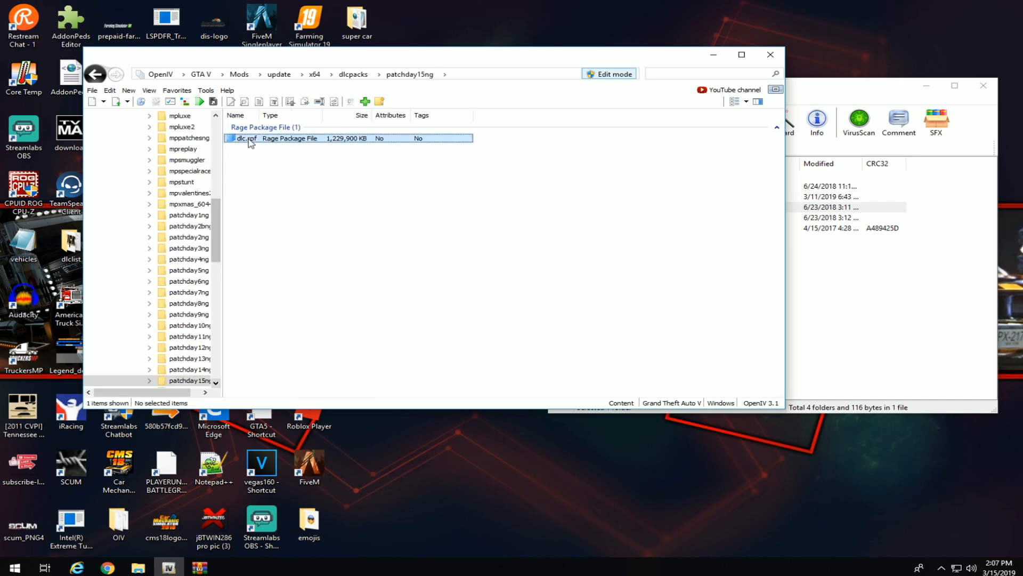
pyautogui.doubleClick(256, 140)
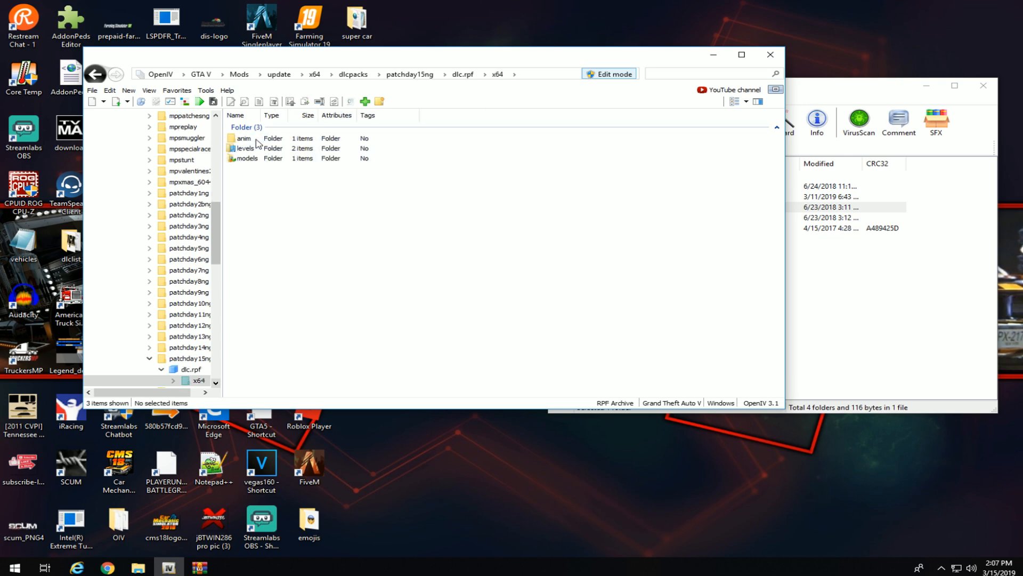
pyautogui.doubleClick(262, 149)
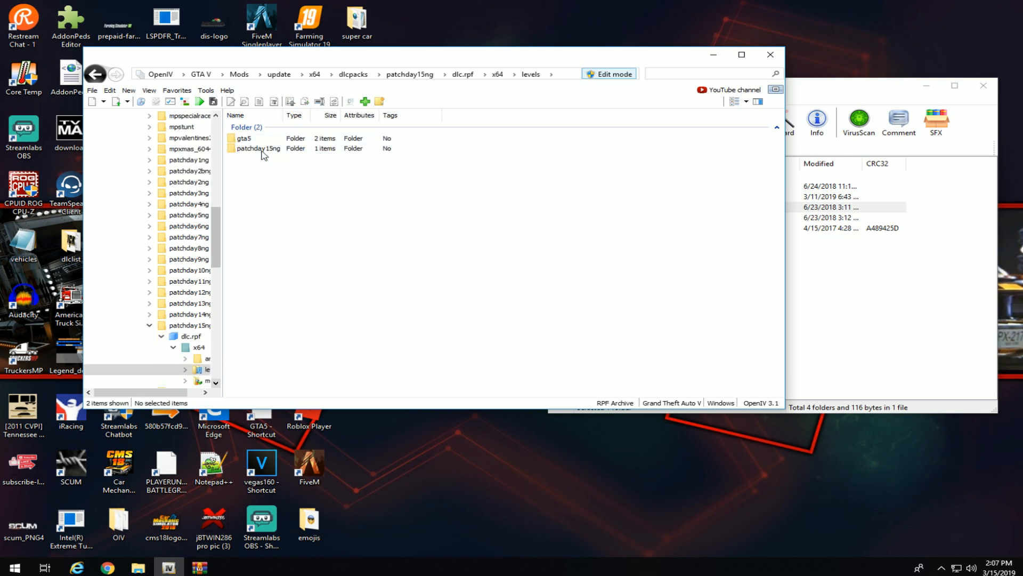
pyautogui.doubleClick(262, 140)
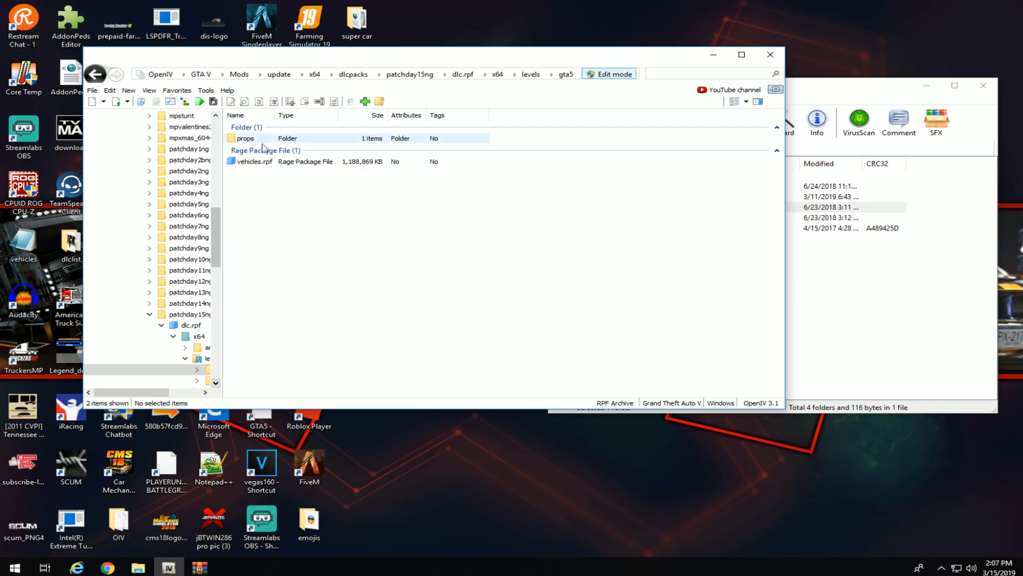
pyautogui.doubleClick(266, 163)
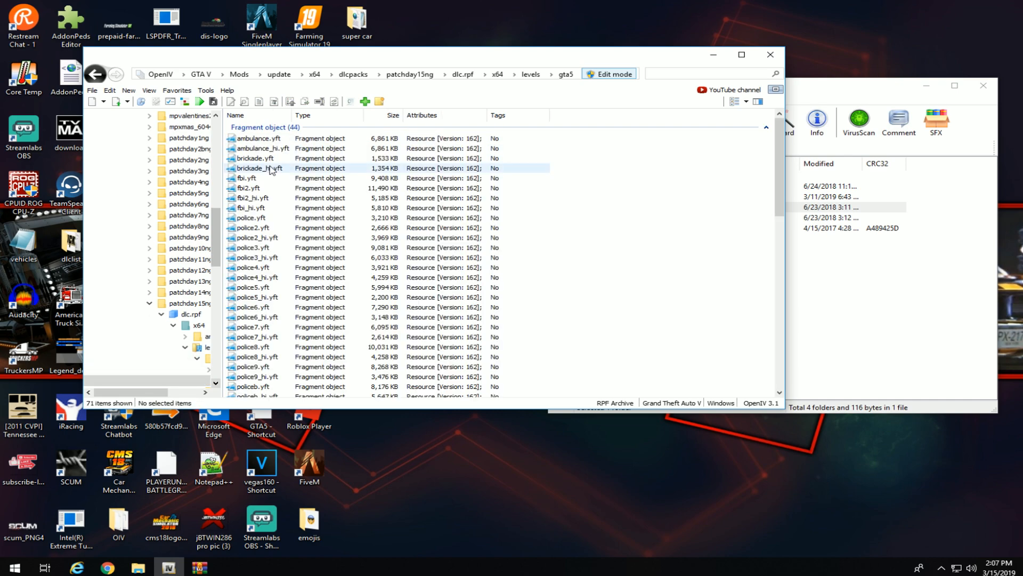
# Browse the Cheshire Sheriff folders in the archive, then return to its top level.
pyautogui.scroll(-9, 405, 260)
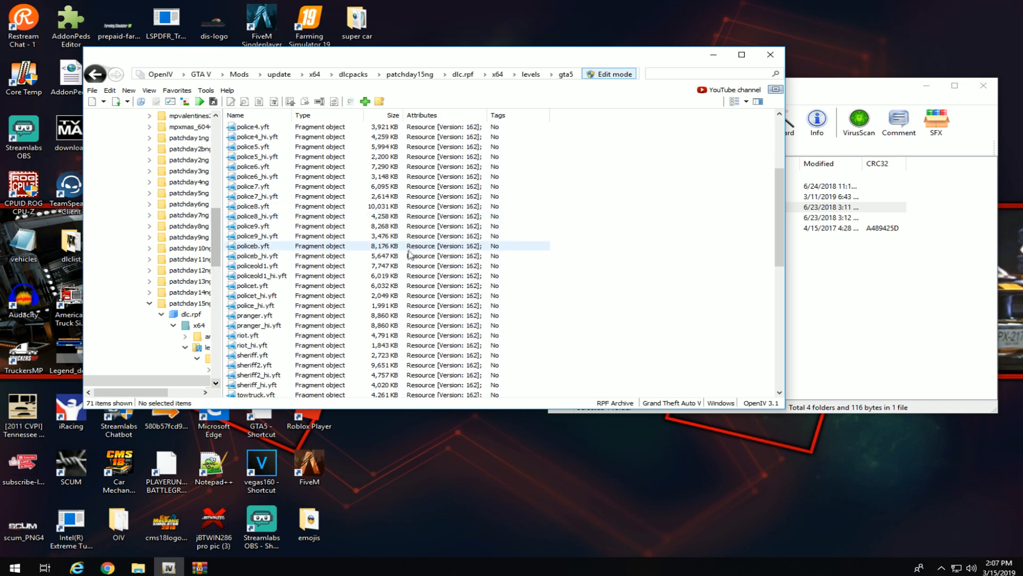
pyautogui.scroll(6, 405, 260)
pyautogui.click(839, 298)
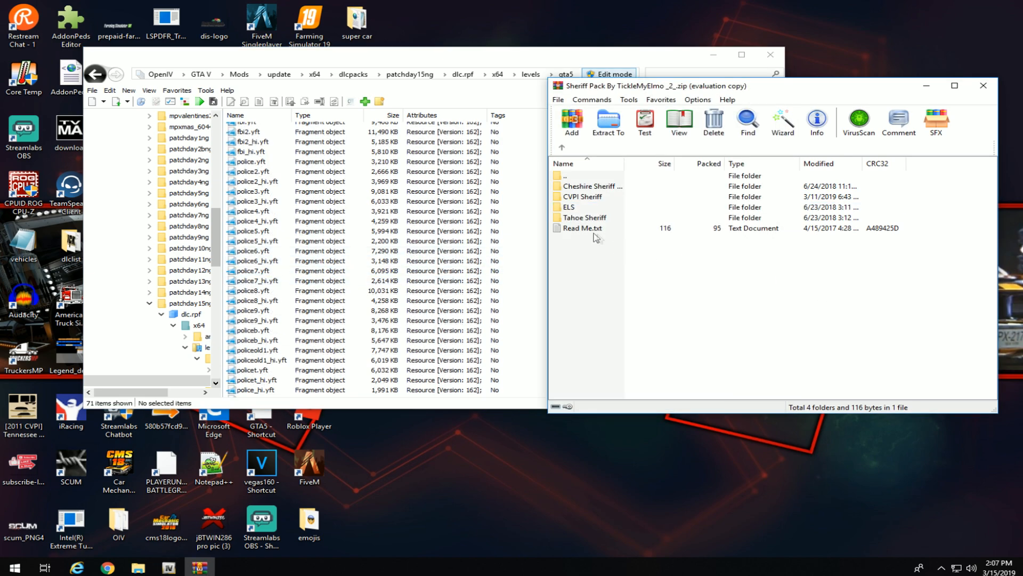
pyautogui.doubleClick(597, 188)
pyautogui.doubleClick(597, 188)
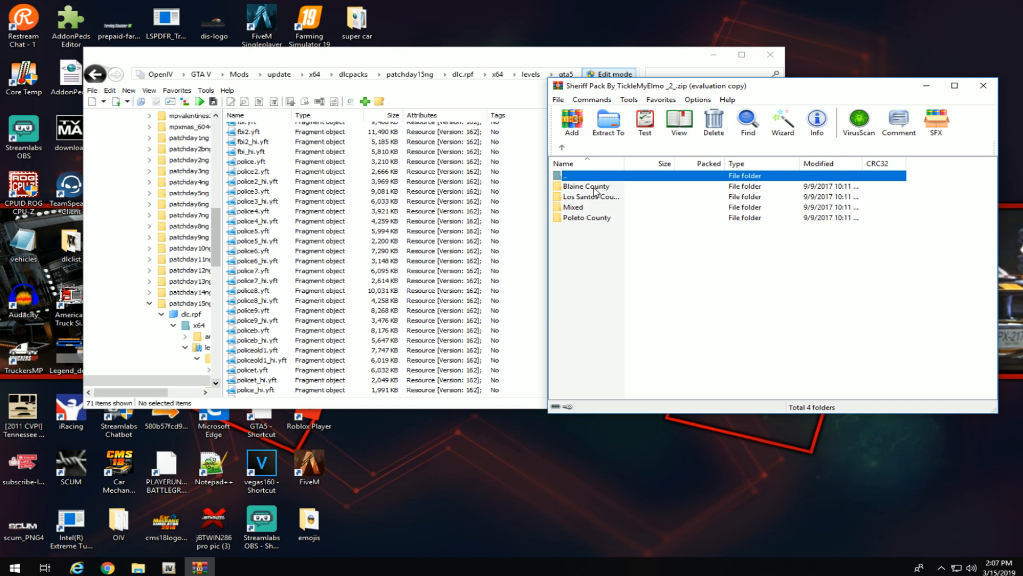
pyautogui.doubleClick(597, 186)
pyautogui.click(562, 148)
pyautogui.click(562, 147)
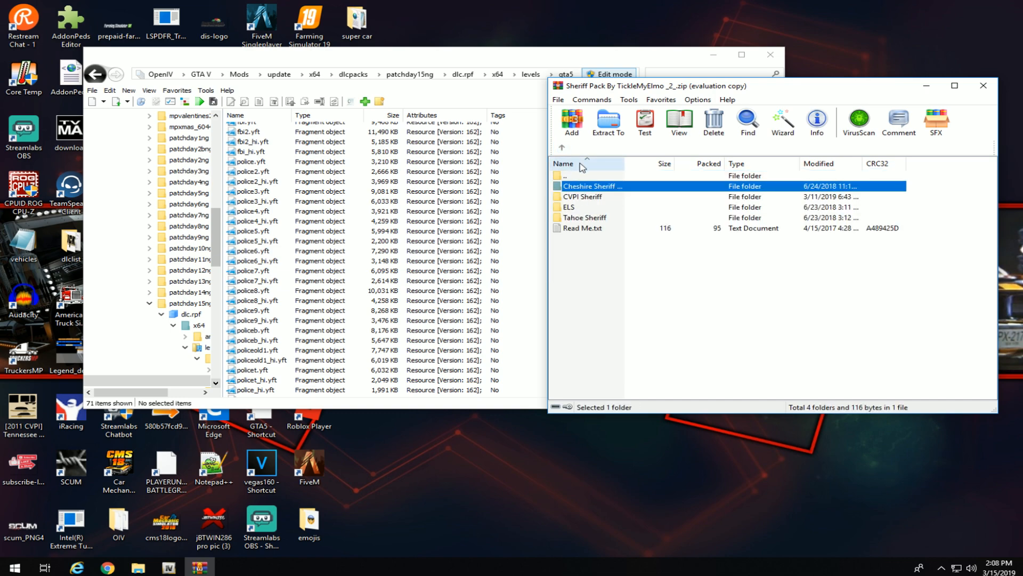
# Copy sheriff.yft, sheriff.ytd and sheriff_hi.yft from CVPI Sheriff into vehicles.rpf.
pyautogui.doubleClick(590, 198)
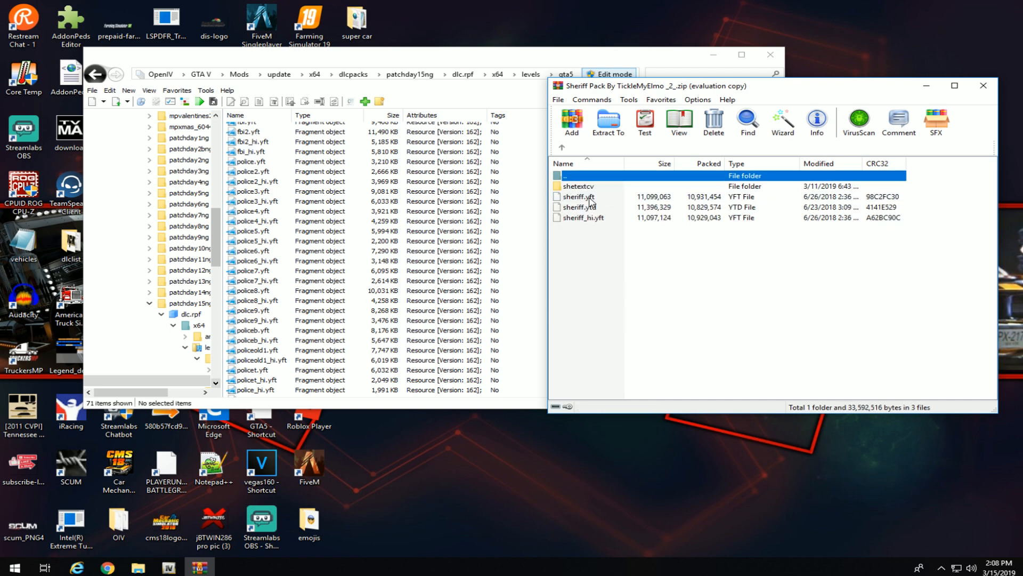
pyautogui.moveTo(593, 259); pyautogui.dragTo(571, 197)
pyautogui.moveTo(667, 85); pyautogui.dragTo(784, 94)
pyautogui.moveTo(756, 201); pyautogui.dragTo(601, 224)
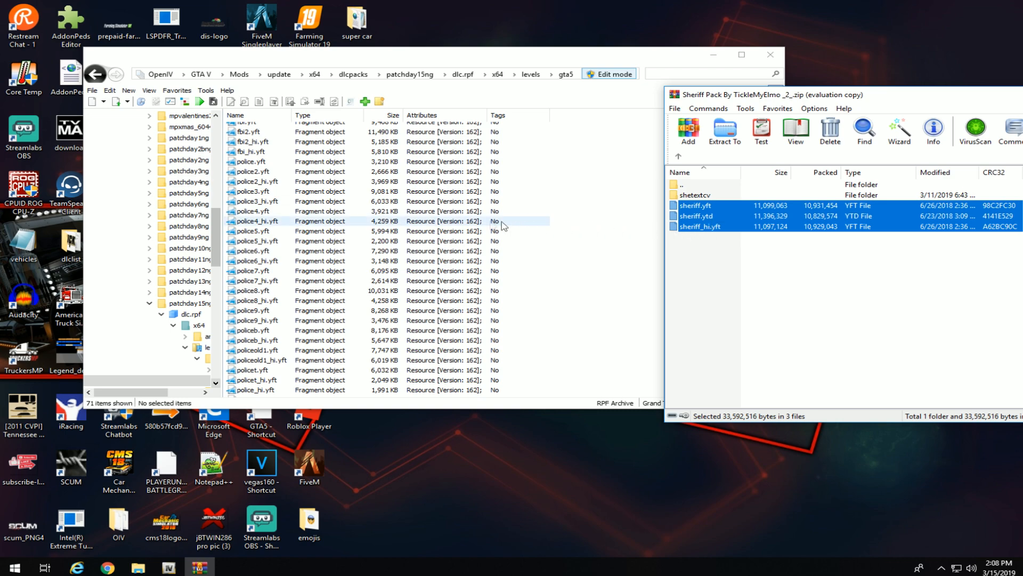
pyautogui.scroll(-2, 299, 267)
pyautogui.scroll(-2, 259, 305)
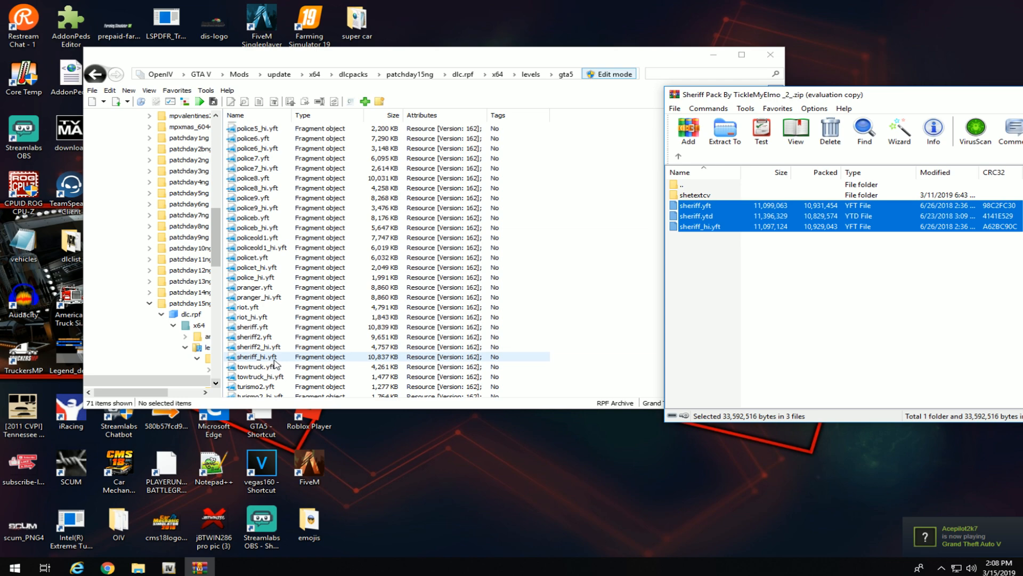
pyautogui.scroll(-7, 274, 364)
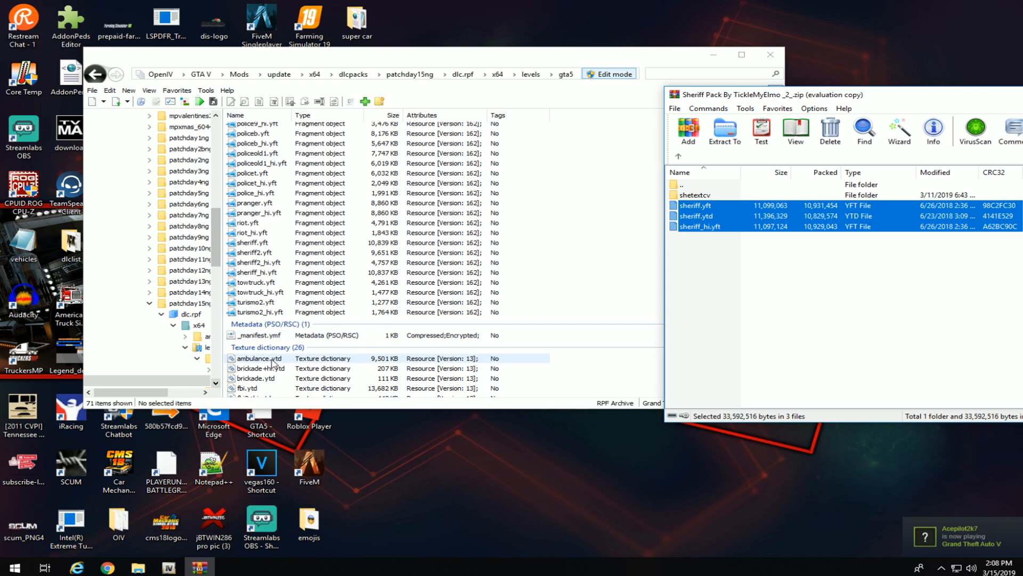
pyautogui.scroll(-3, 274, 364)
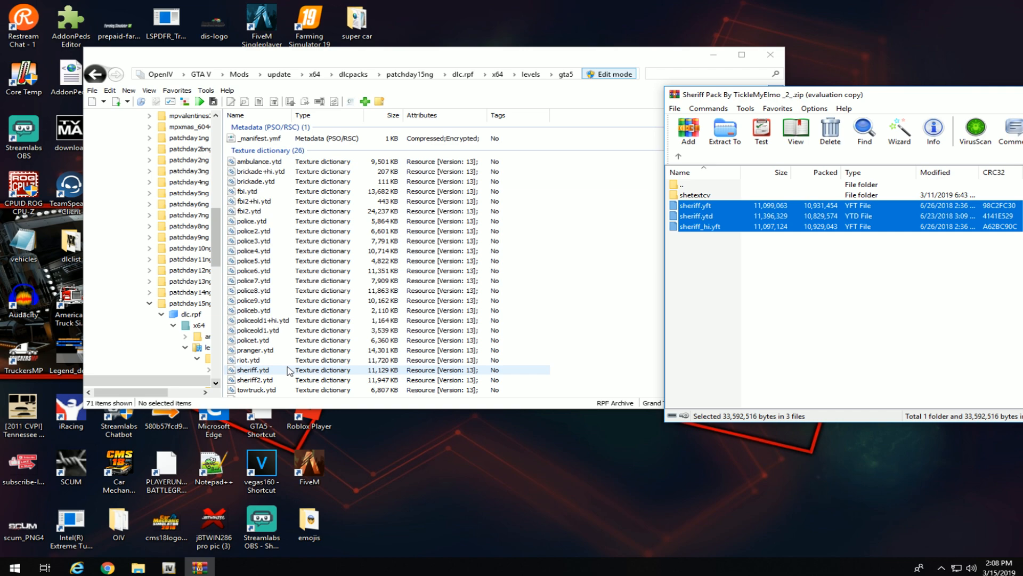
pyautogui.scroll(-1, 286, 357)
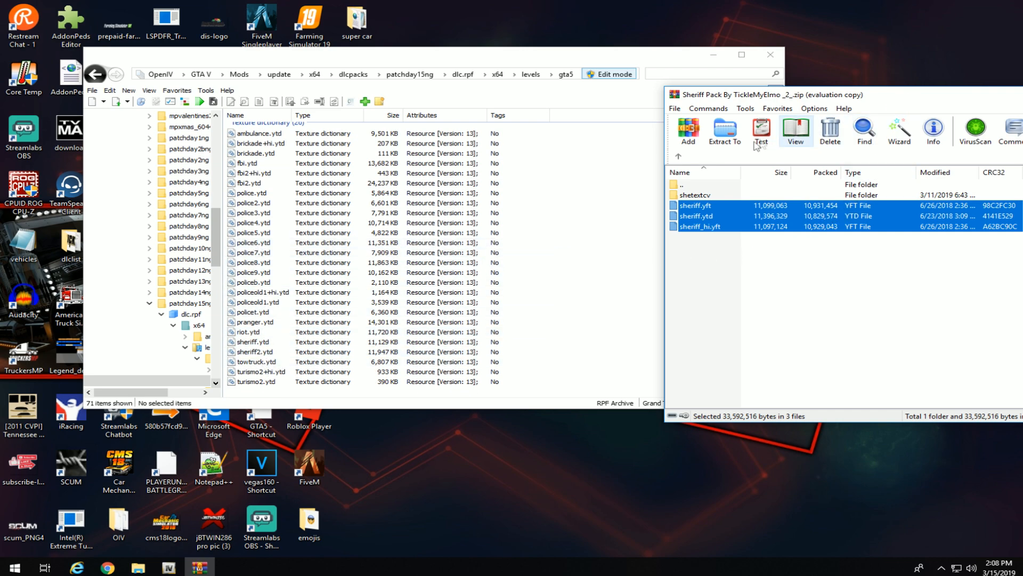
pyautogui.click(679, 157)
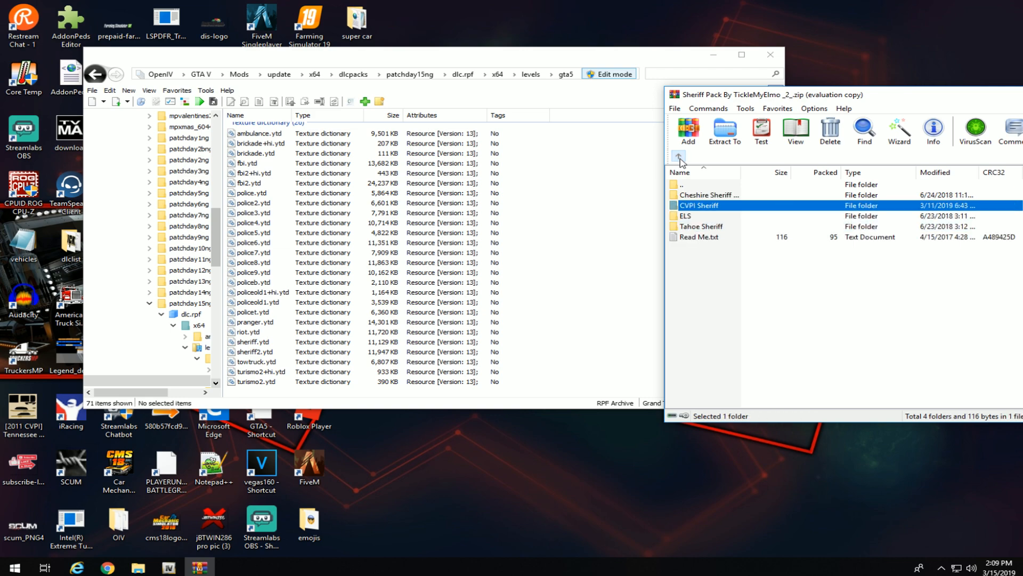
# Copy sheriff2.yft, sheriff2.ytd and sheriff2_hi.yft from Tahoe Sheriff into vehicles.rpf.
pyautogui.doubleClick(704, 232)
pyautogui.moveTo(698, 244); pyautogui.dragTo(705, 210)
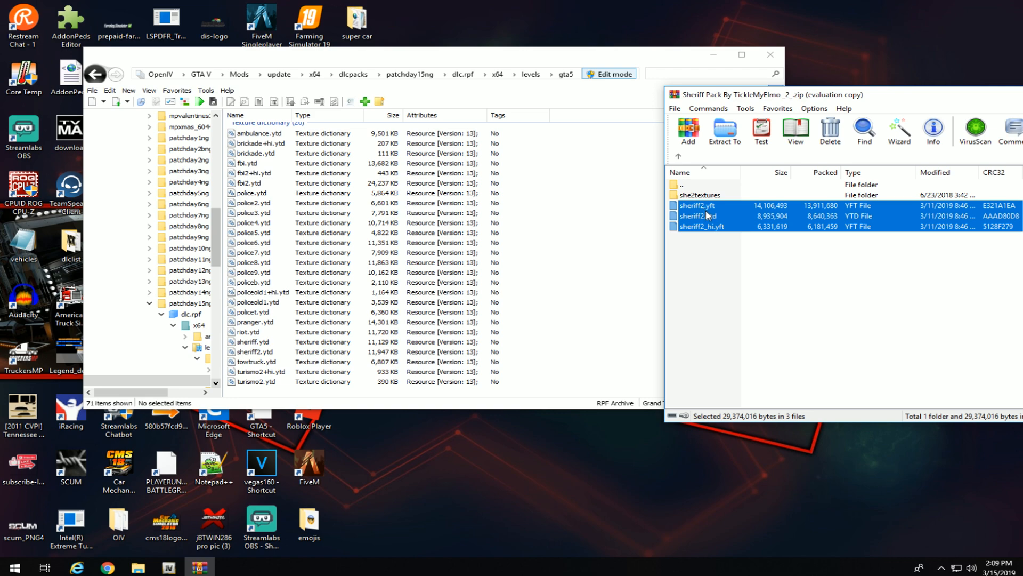
pyautogui.moveTo(709, 213); pyautogui.dragTo(648, 223)
# Look inside the she2textures folder, then return the archive to its top level.
pyautogui.doubleClick(701, 197)
pyautogui.scroll(-11, 705, 238)
pyautogui.scroll(4, 705, 239)
pyautogui.click(679, 157)
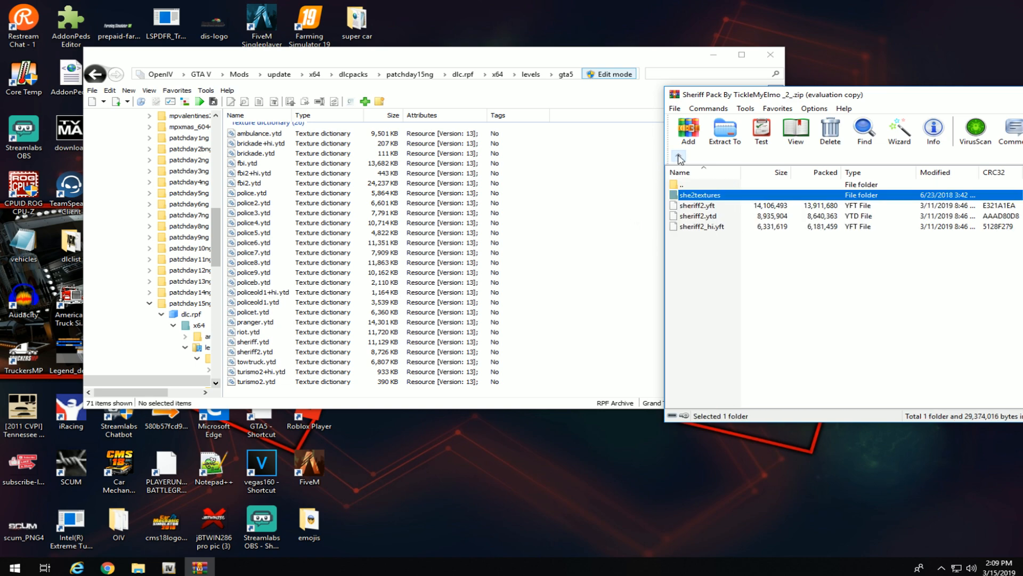
pyautogui.click(679, 157)
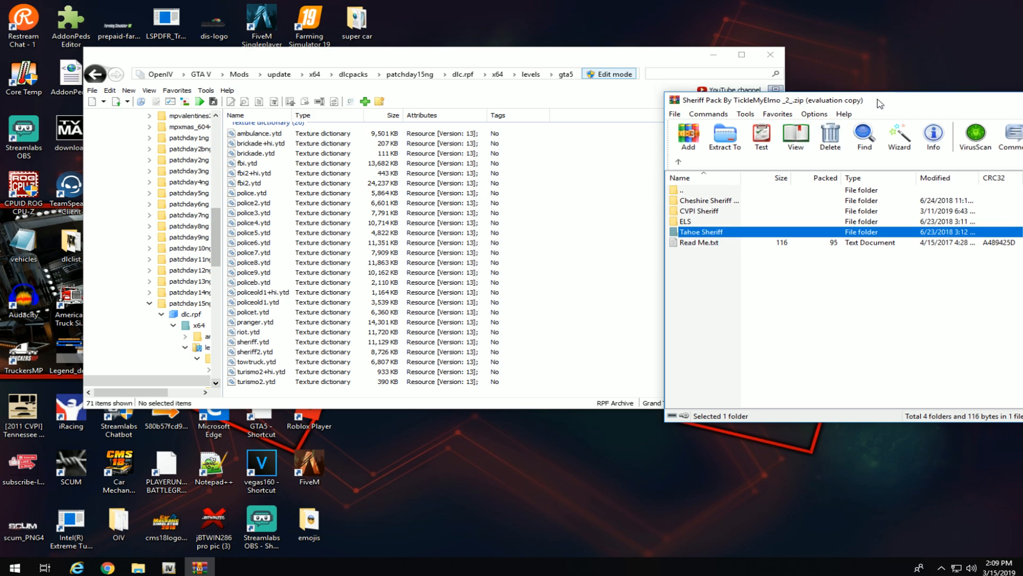
pyautogui.moveTo(879, 94); pyautogui.dragTo(626, 110)
# Close WinRAR and preview the sheriff2.yft car model in Model Viewer.
pyautogui.click(852, 110)
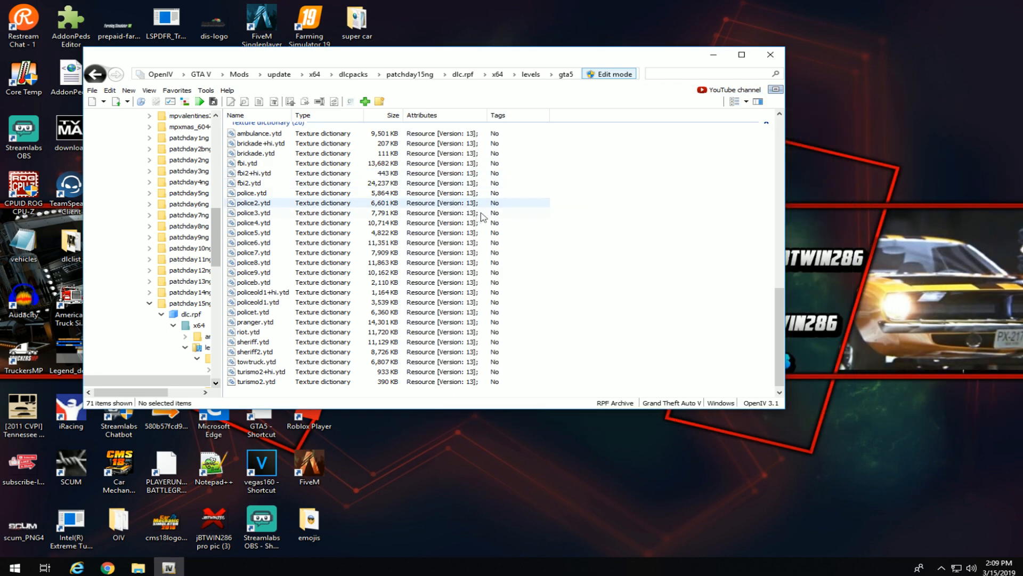
pyautogui.scroll(5, 488, 230)
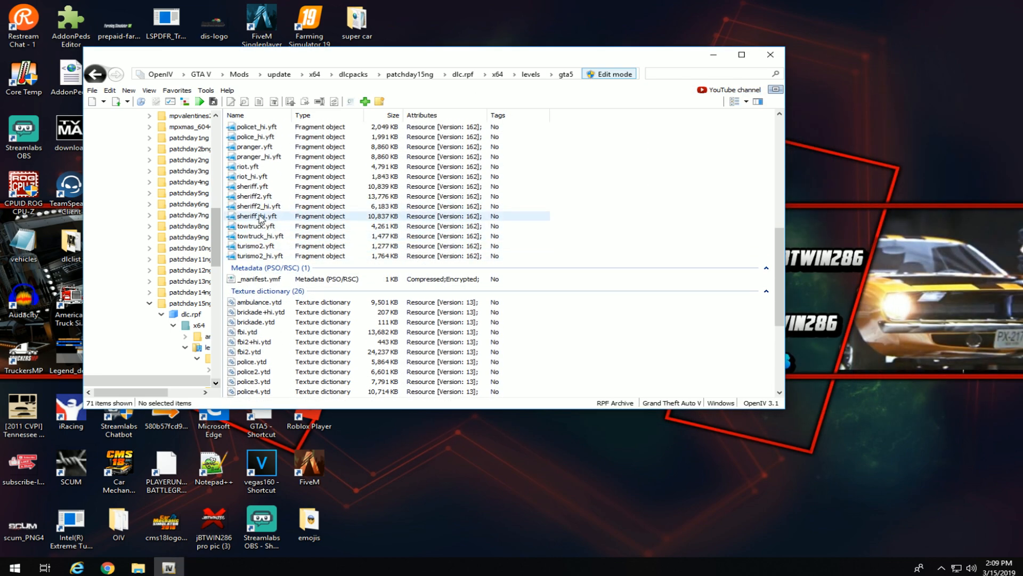
pyautogui.scroll(-3, 266, 240)
pyautogui.scroll(-2, 277, 309)
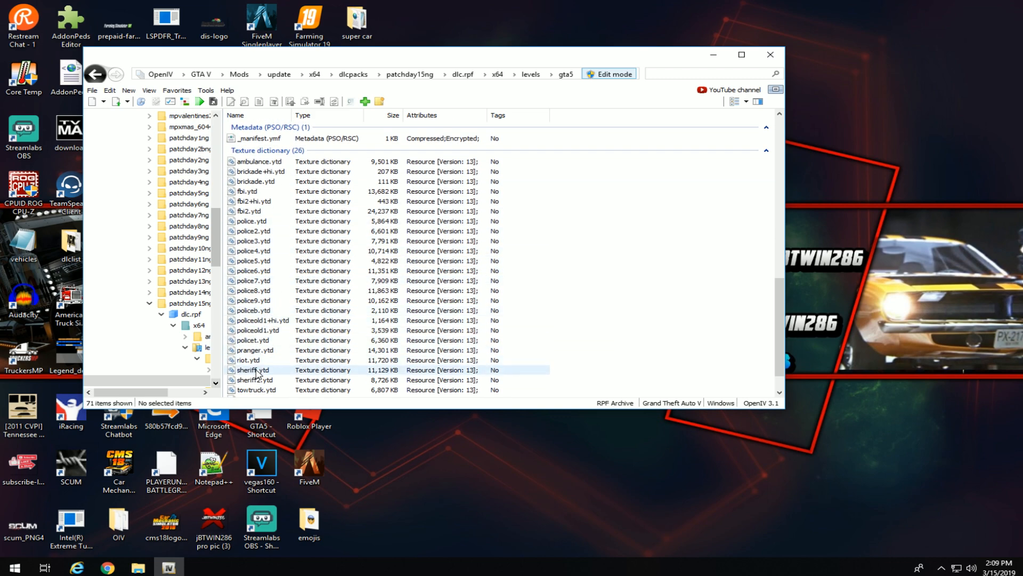
pyautogui.scroll(4, 182, 245)
pyautogui.scroll(4, 278, 267)
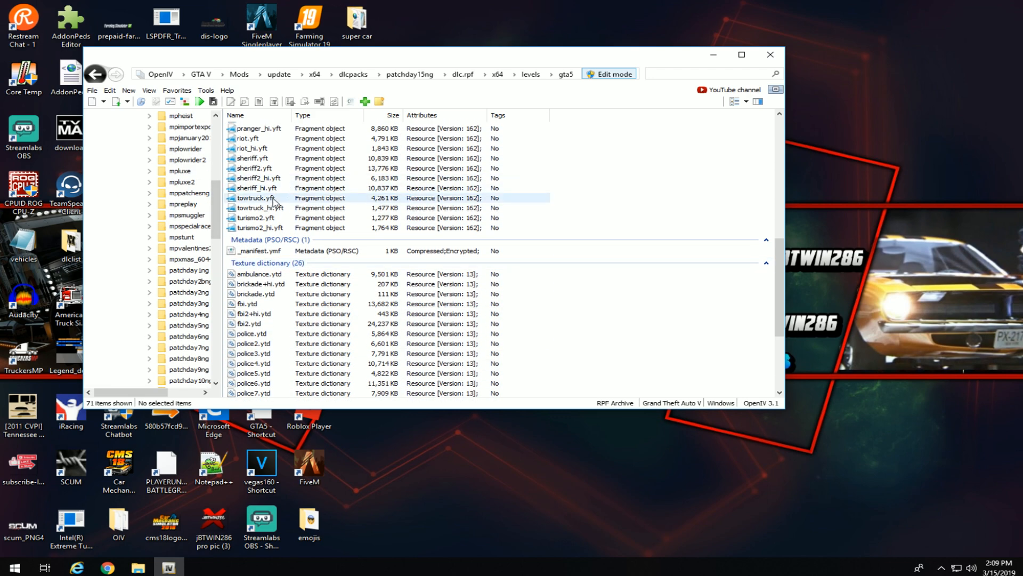
pyautogui.click(265, 166)
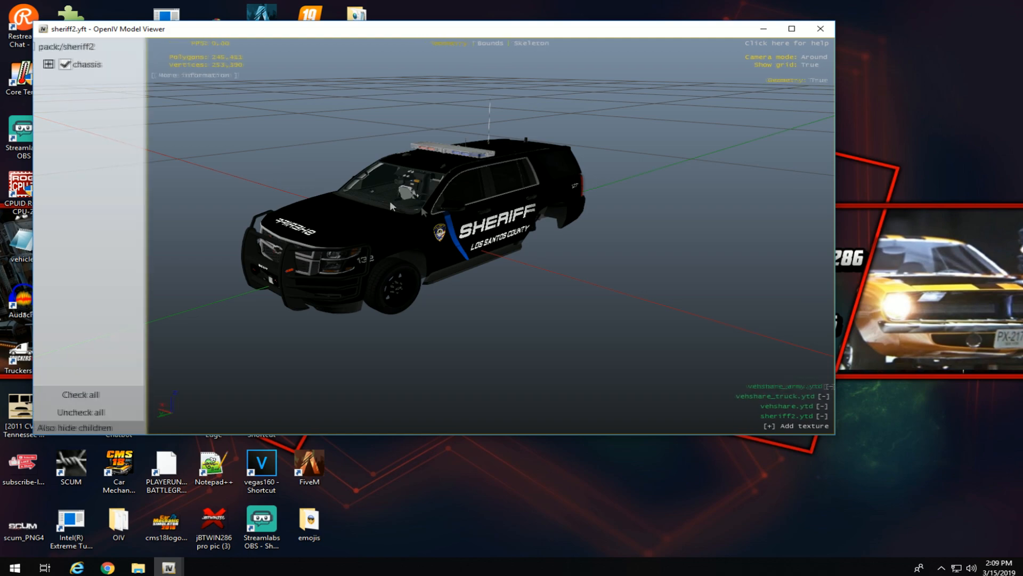
pyautogui.moveTo(389, 201); pyautogui.dragTo(699, 221)
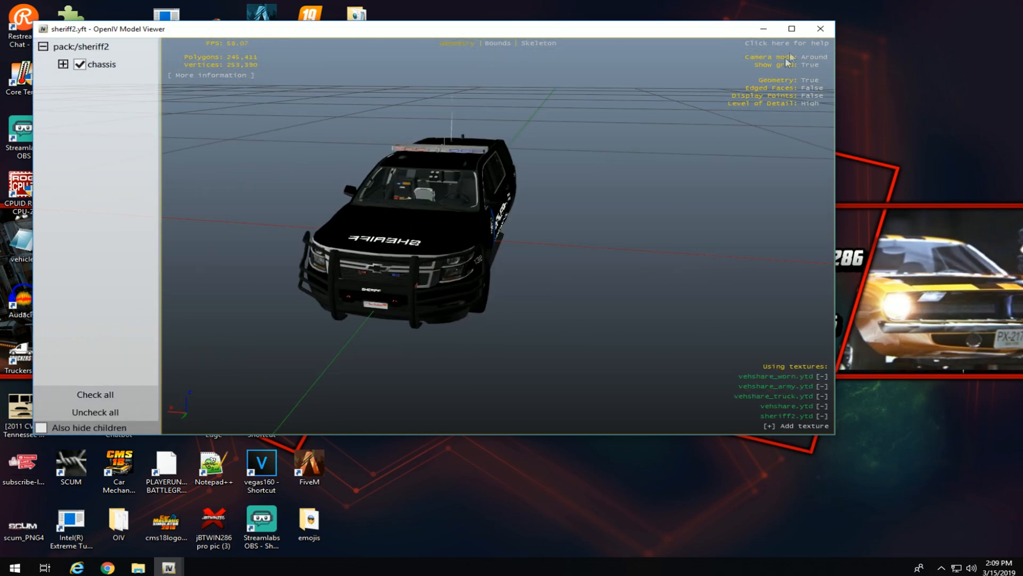
pyautogui.click(820, 28)
# Preview the sheriff.yft Blaine County Sheriff cruiser in Model Viewer, then close it.
pyautogui.scroll(2, 266, 224)
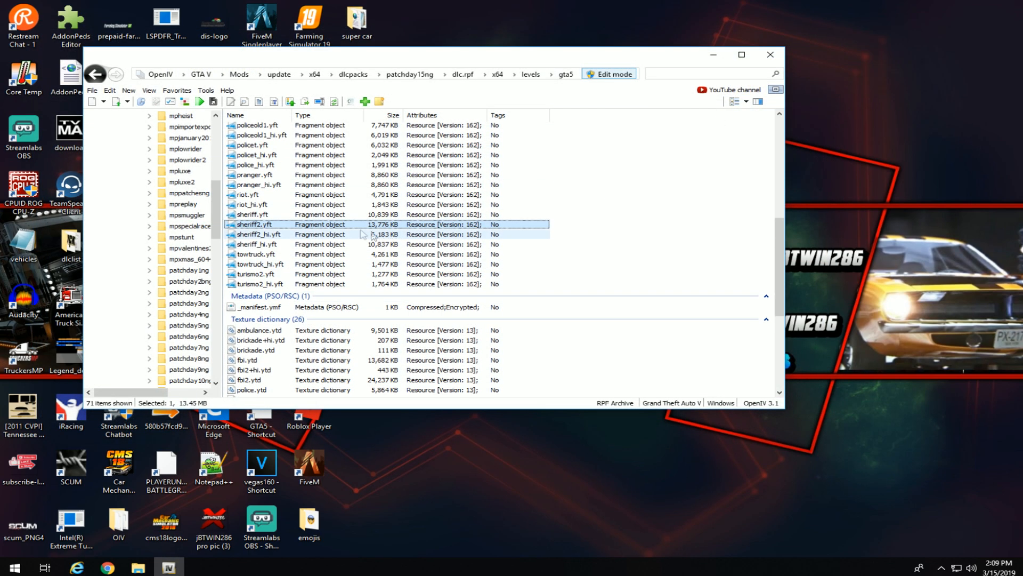
pyautogui.doubleClick(264, 214)
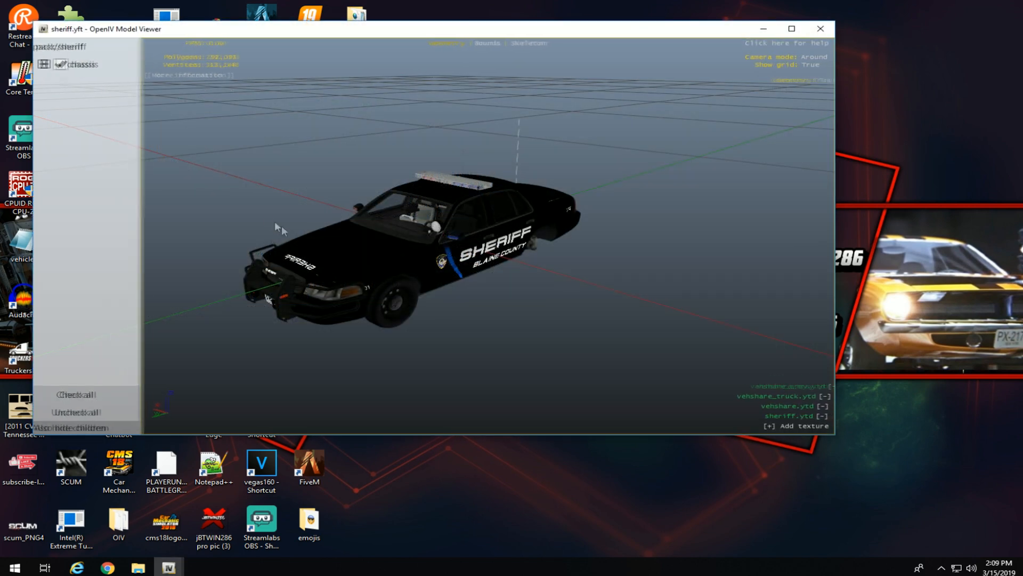
pyautogui.moveTo(282, 226); pyautogui.dragTo(602, 161)
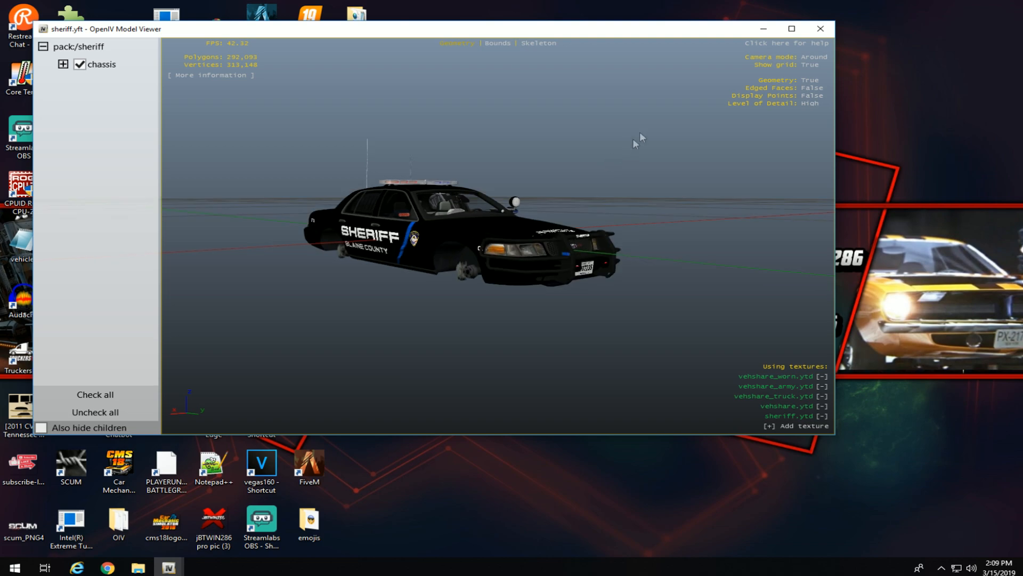
pyautogui.click(820, 28)
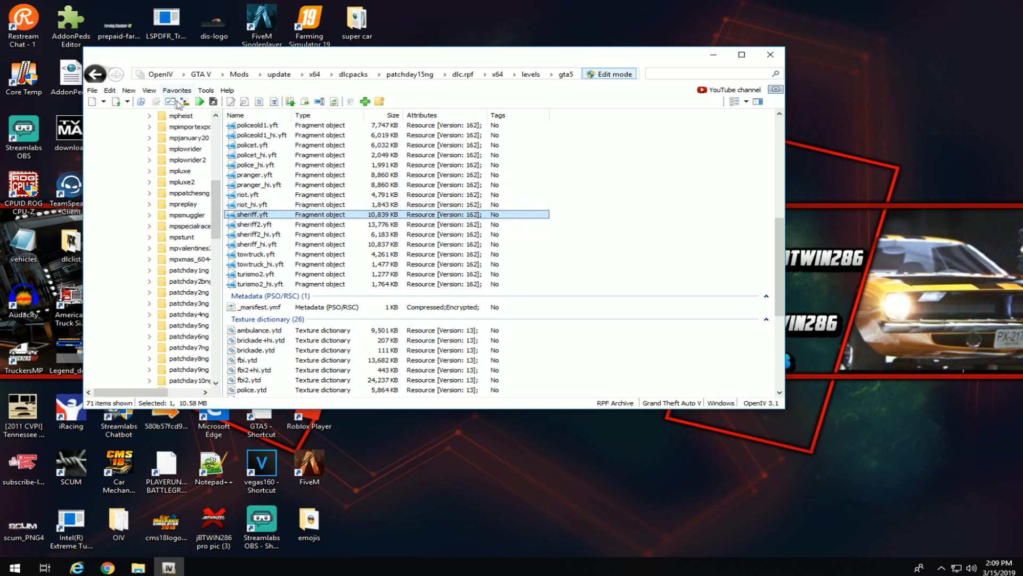
pyautogui.click(205, 91)
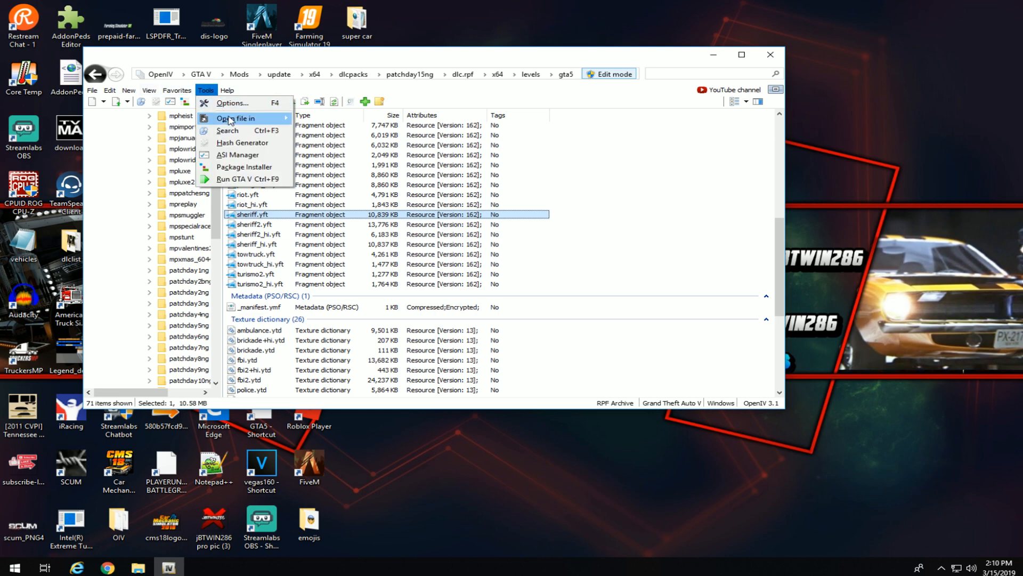
pyautogui.click(207, 90)
pyautogui.click(206, 91)
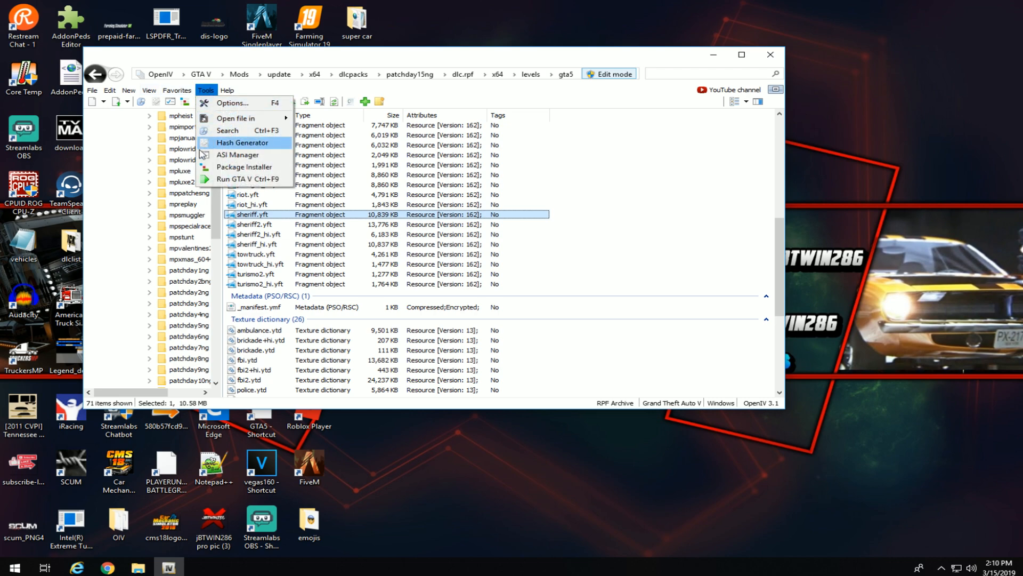
pyautogui.click(238, 154)
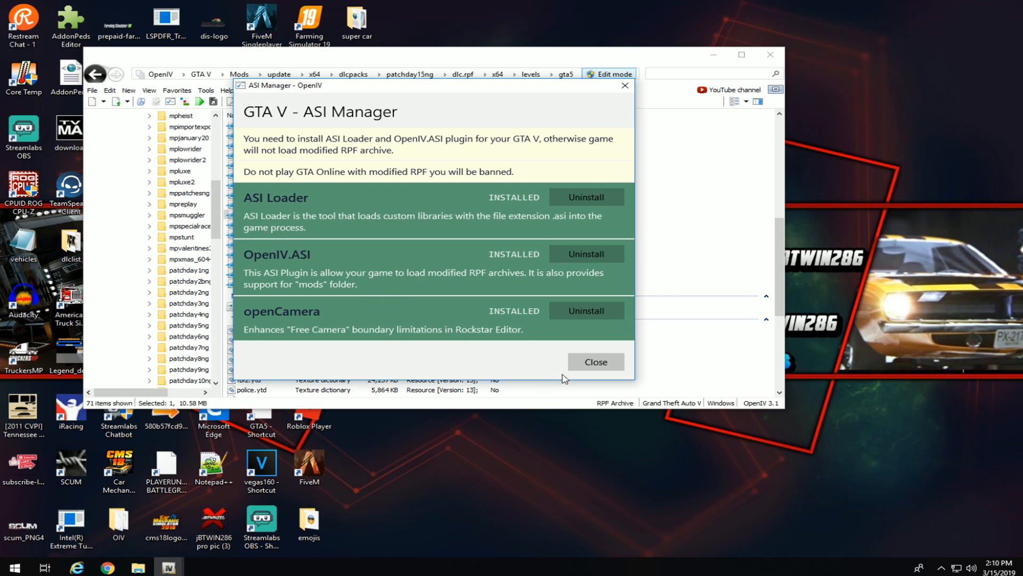
pyautogui.click(597, 363)
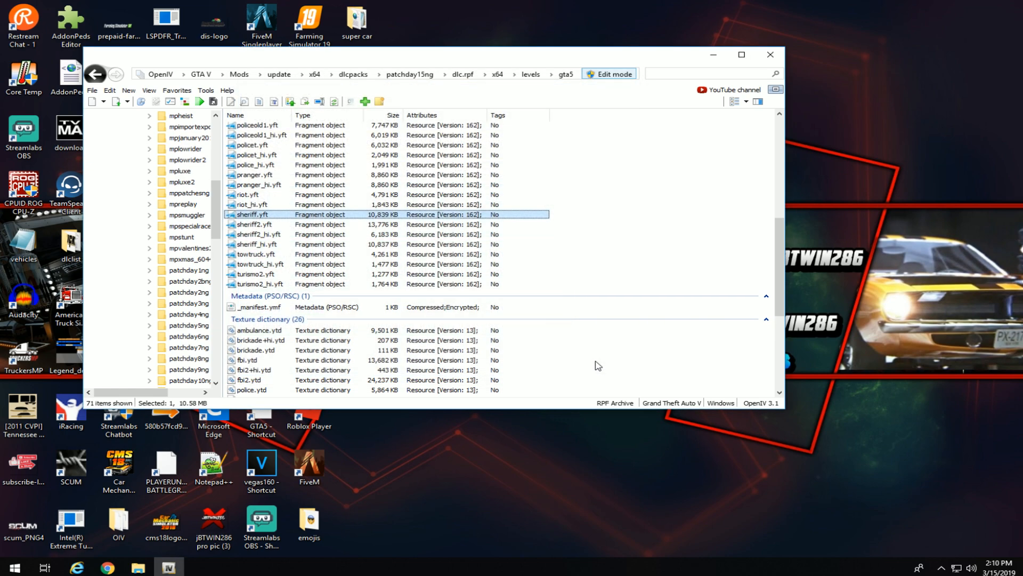
# Open a new File Explorer window and return to the Tri County Sheriff Pack page.
pyautogui.click(143, 569)
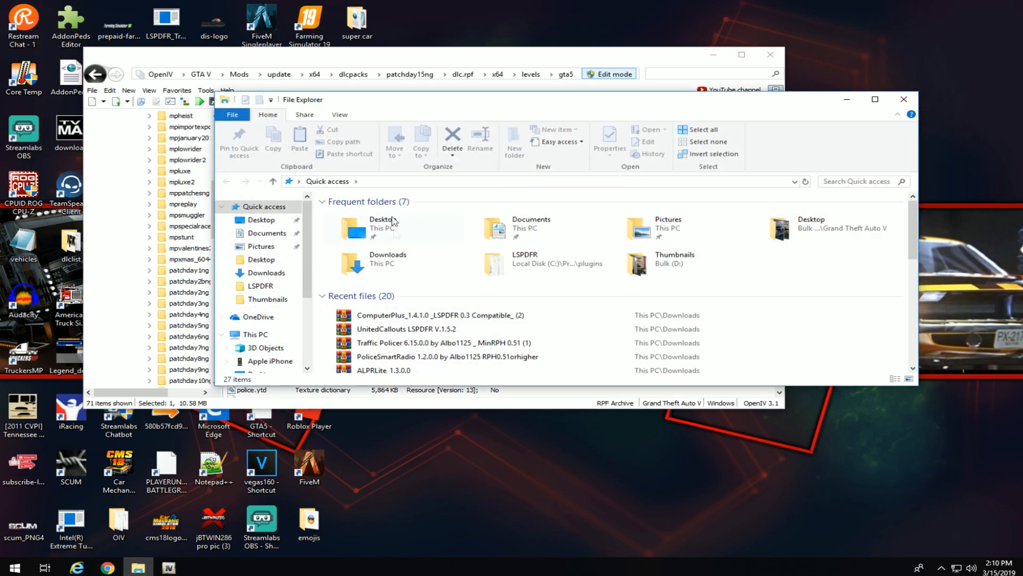
pyautogui.click(108, 568)
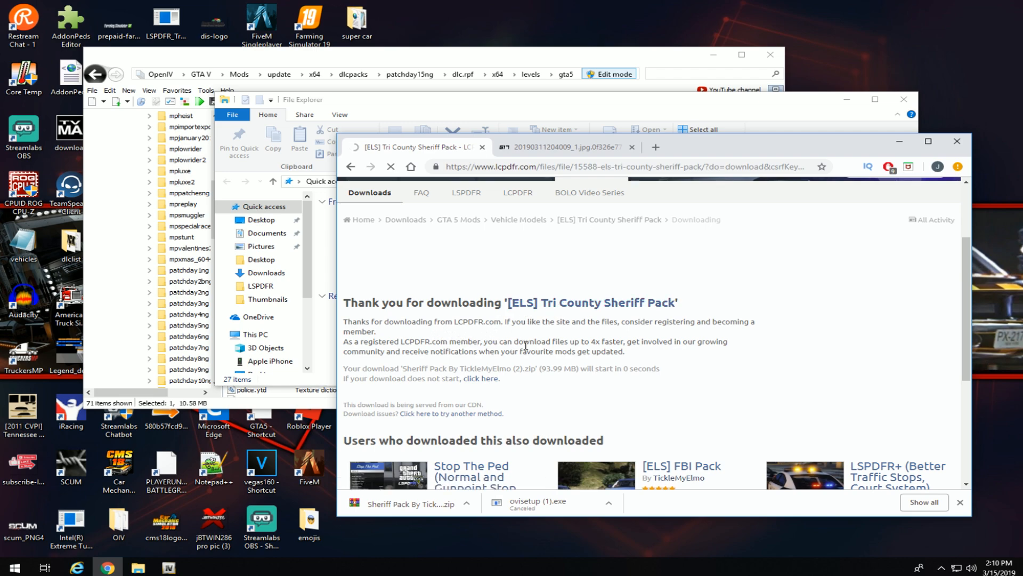
pyautogui.scroll(-5, 642, 399)
pyautogui.scroll(-2, 640, 373)
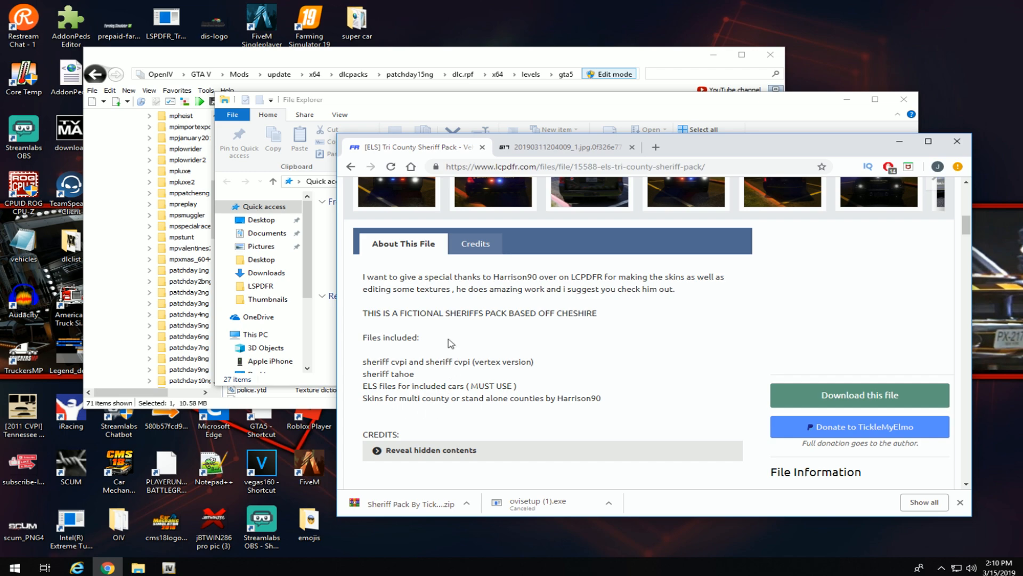
pyautogui.scroll(-2, 429, 309)
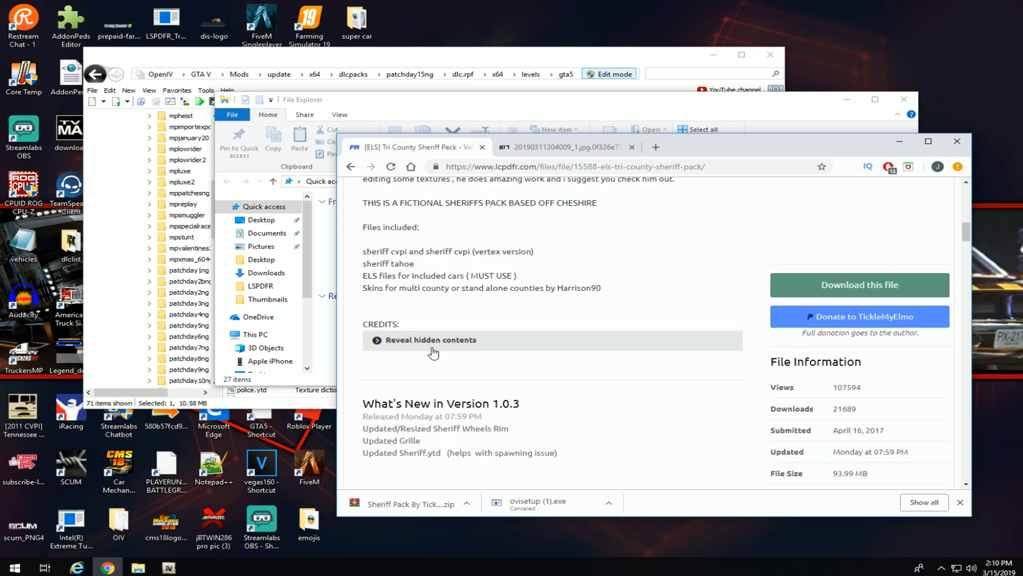
# Reveal the hidden CREDITS contents and scroll through the list.
pyautogui.click(436, 341)
pyautogui.scroll(-5, 437, 345)
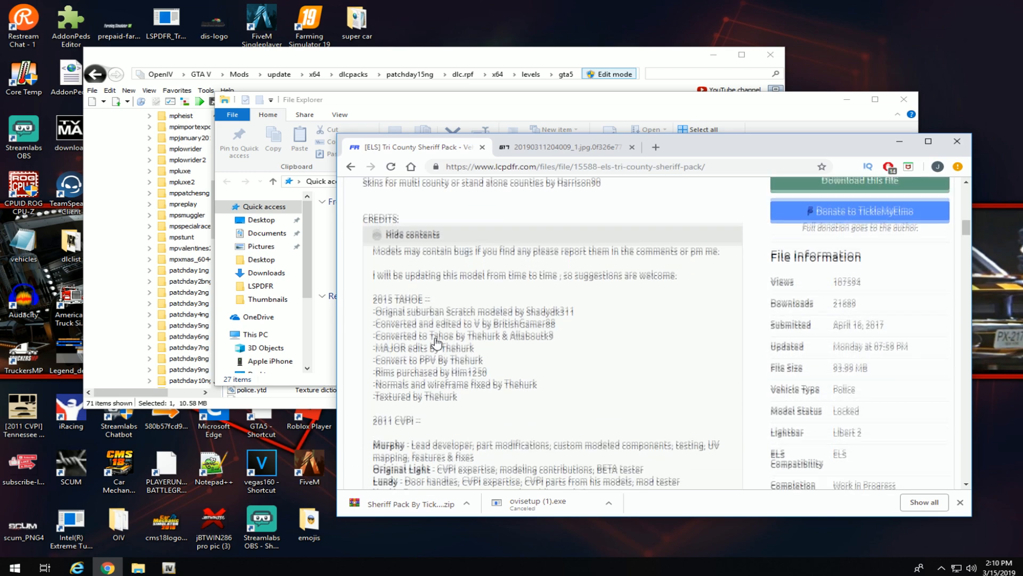
pyautogui.scroll(-2, 436, 345)
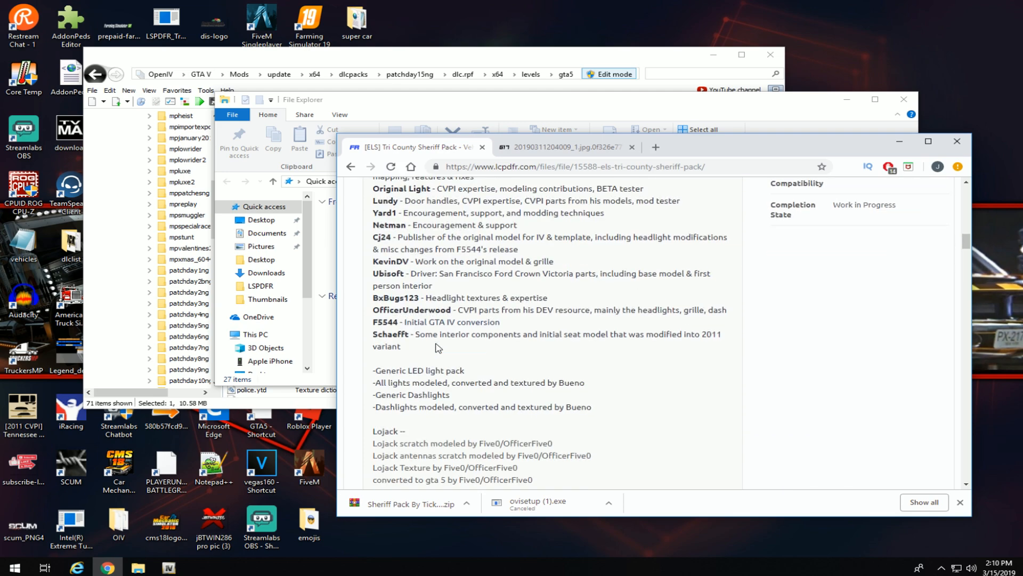
pyautogui.scroll(-10, 438, 347)
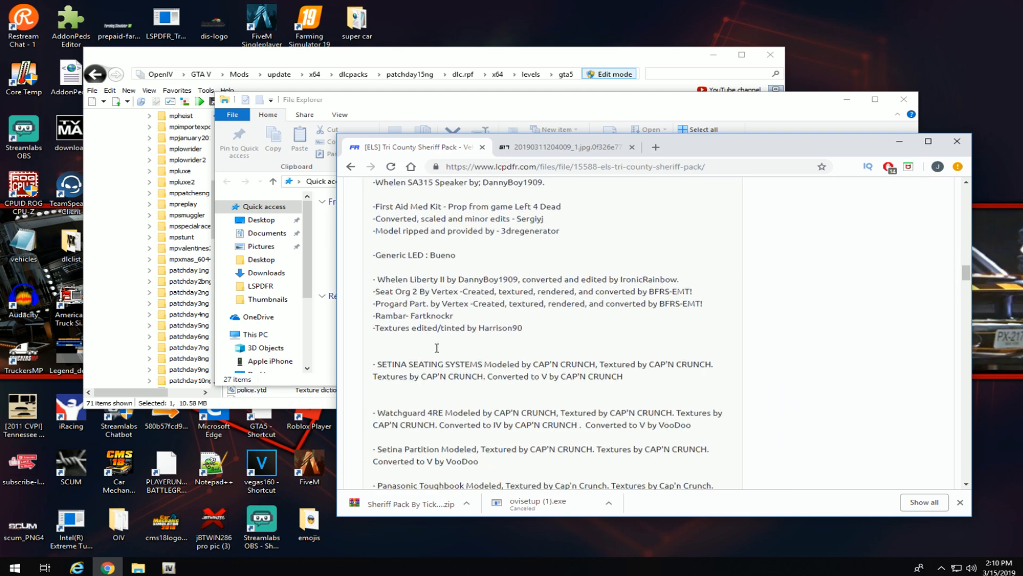
pyautogui.scroll(-3, 437, 356)
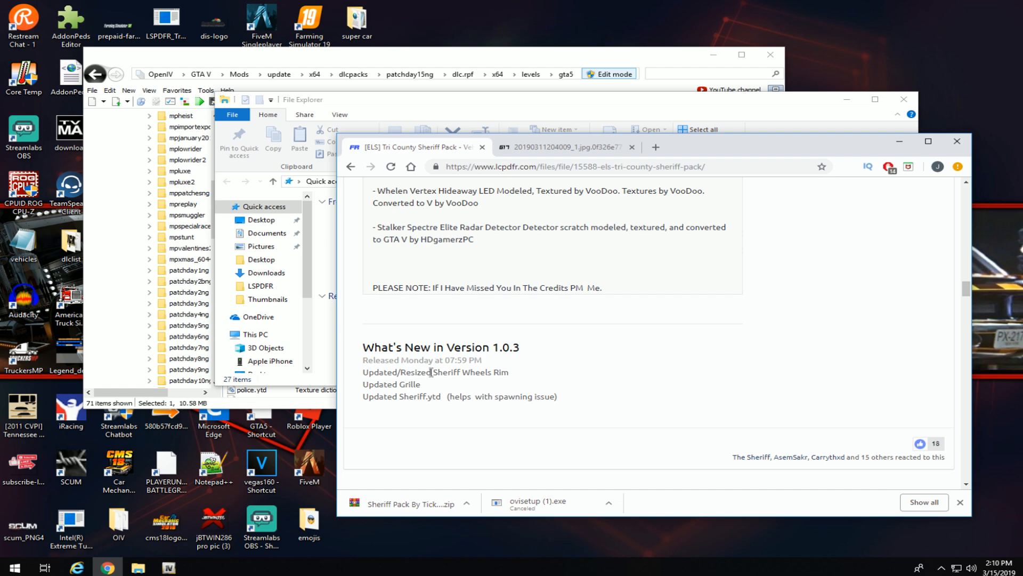
pyautogui.scroll(-1, 432, 372)
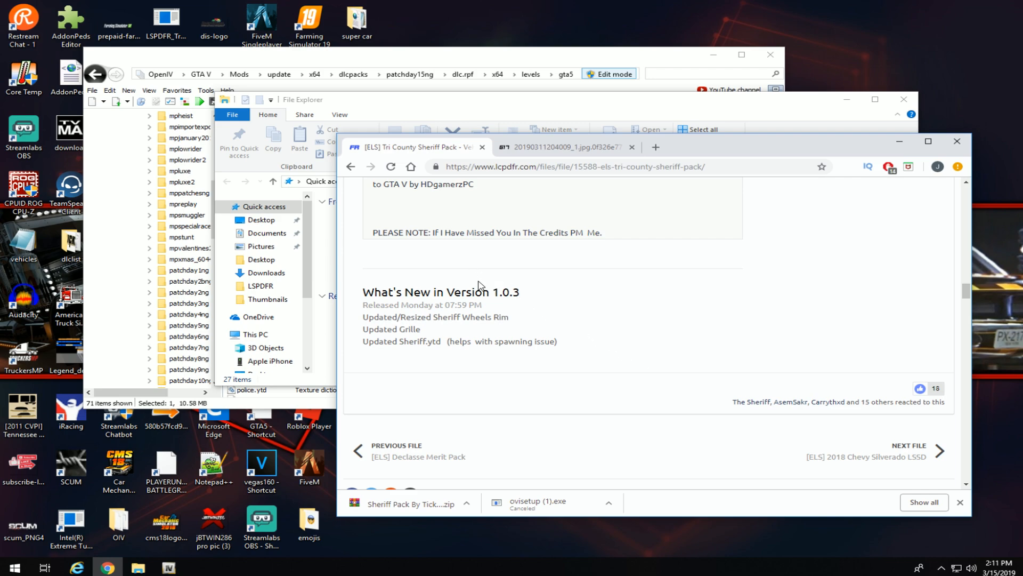
pyautogui.scroll(-3, 478, 286)
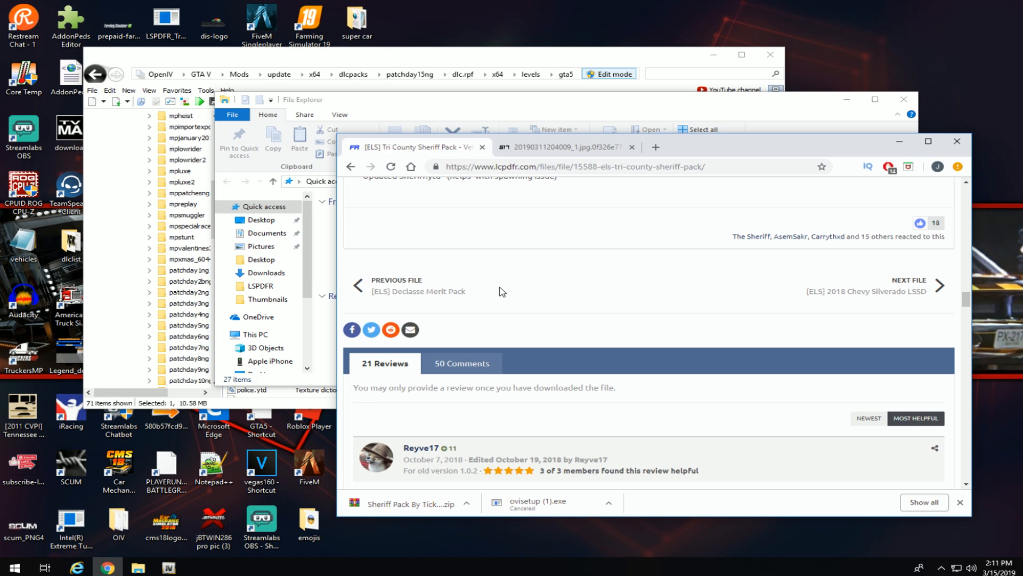
pyautogui.scroll(10, 502, 291)
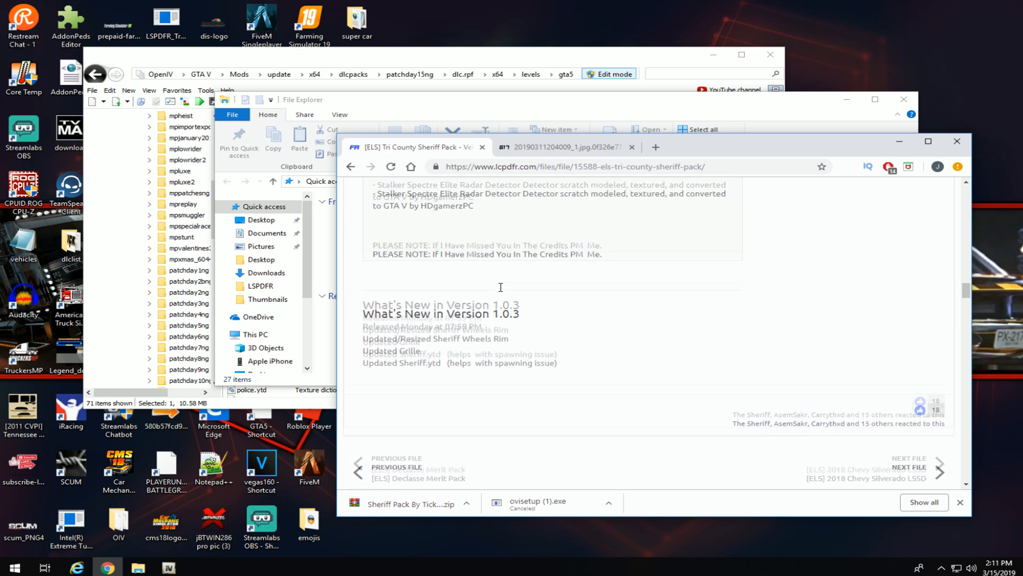